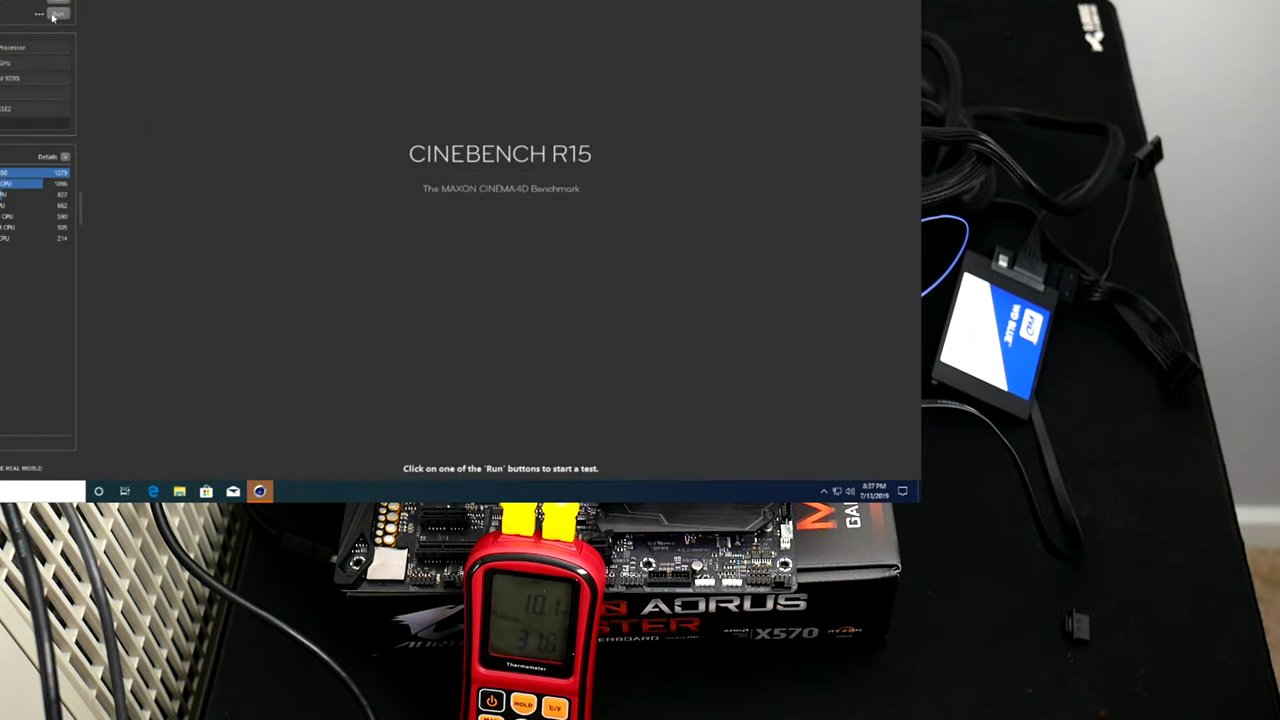
Step: Run the Cinebench R15 CPU test, and apply Ryzen Master Profile 1 with all cores at 4400 MHz and 1.4 V
left_click(53, 16)
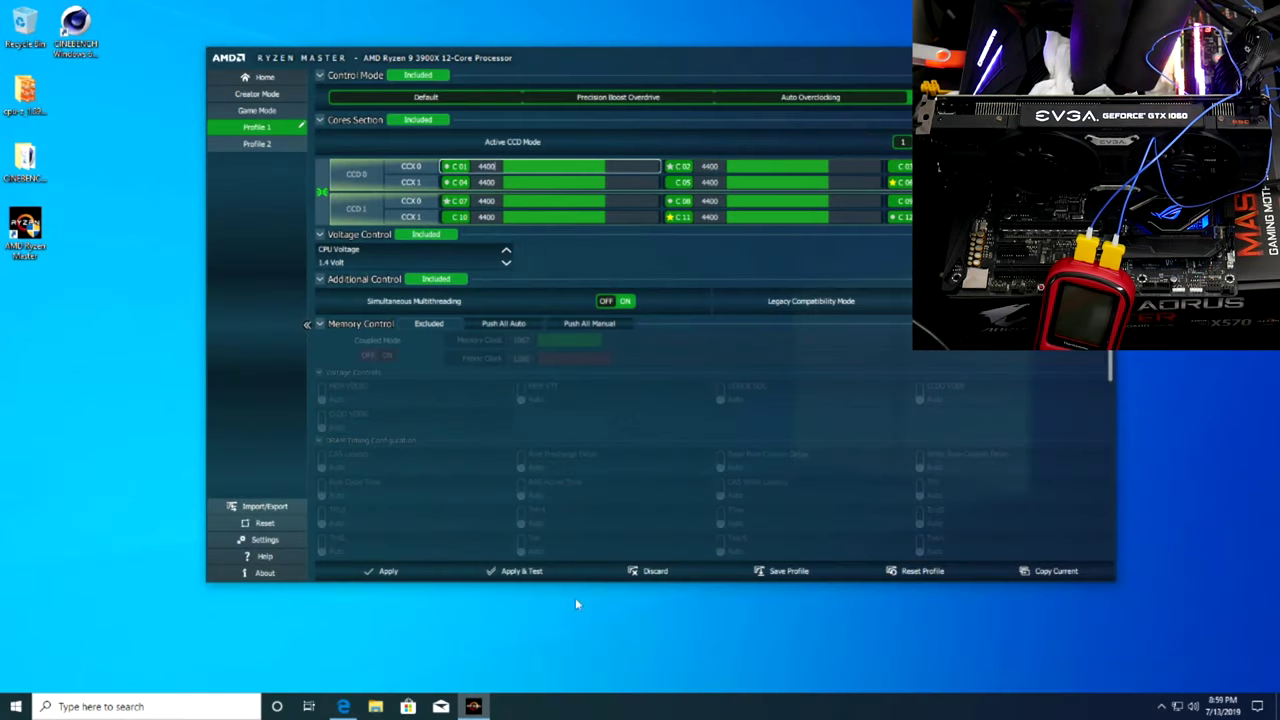
left_click(374, 571)
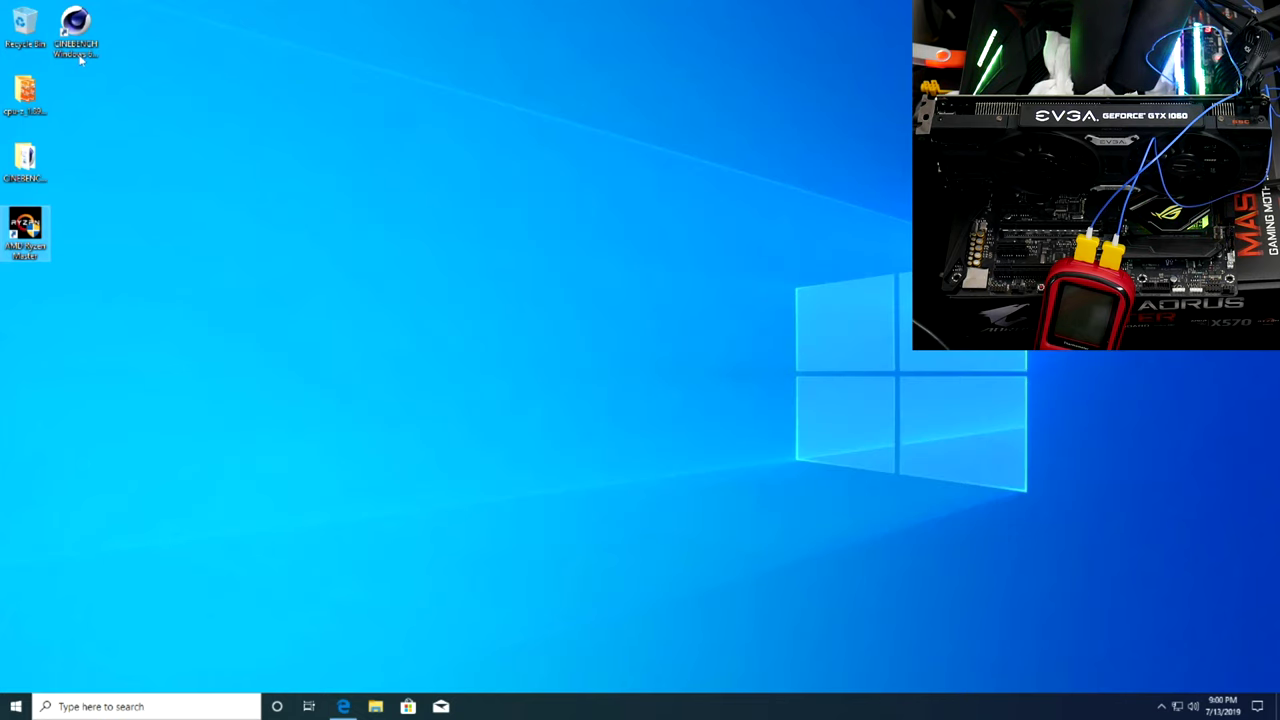
Step: Launch Cinebench R15 and locate its process in Task Manager's detailed process list
double_click(75, 35)
right_click(568, 706)
left_click(610, 655)
left_click(62, 78)
right_click(150, 160)
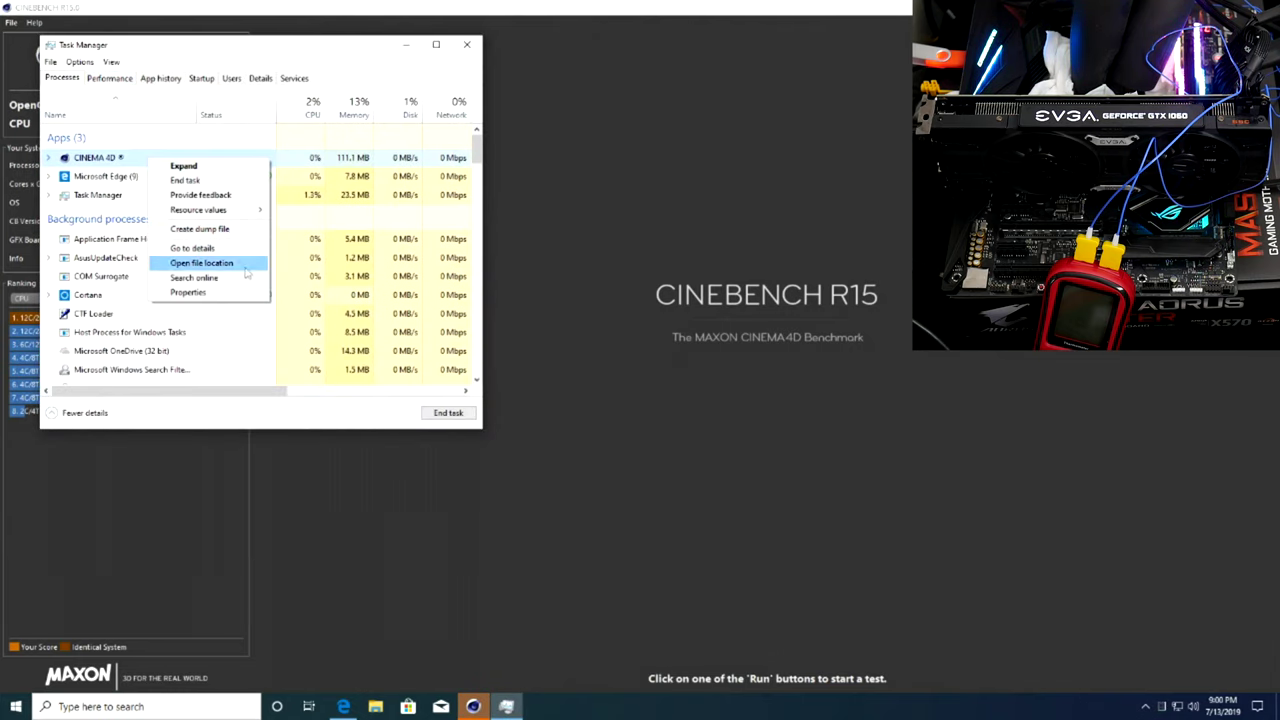
left_click(192, 247)
Step: Set the Cinebench process priority to High, and run the CPU test
right_click(145, 170)
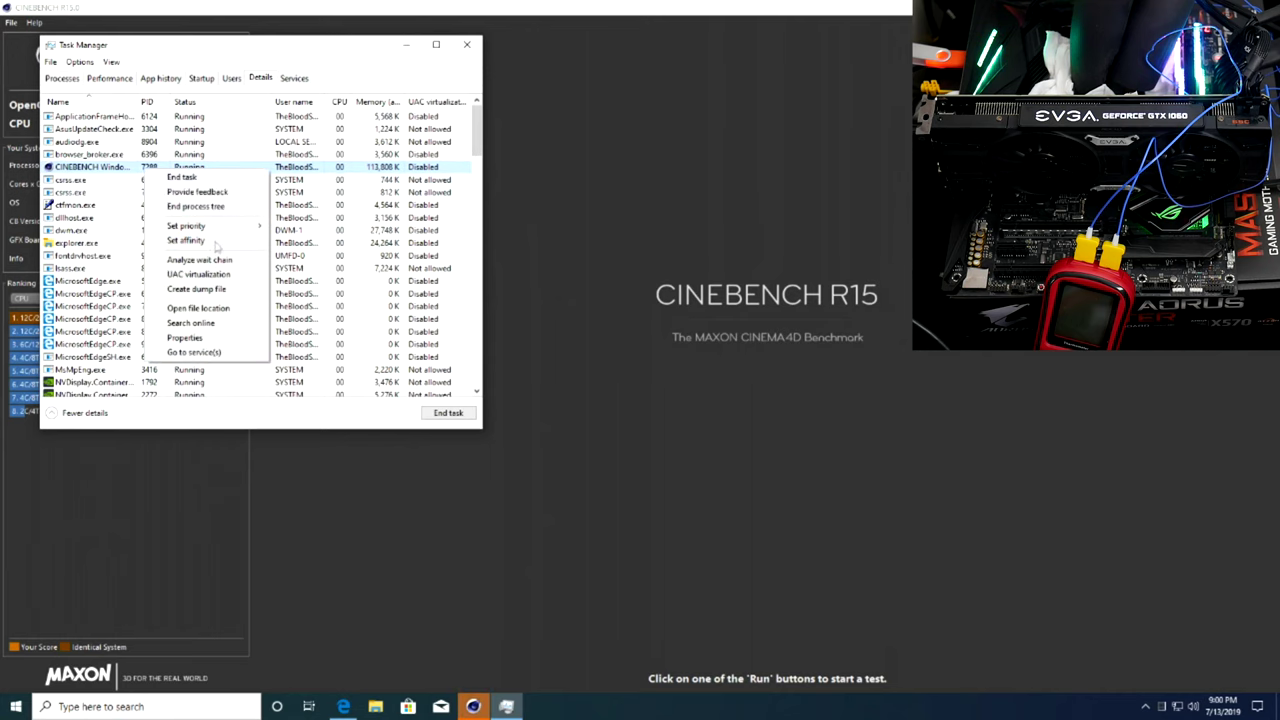
mouse_move(215, 226)
left_click(321, 258)
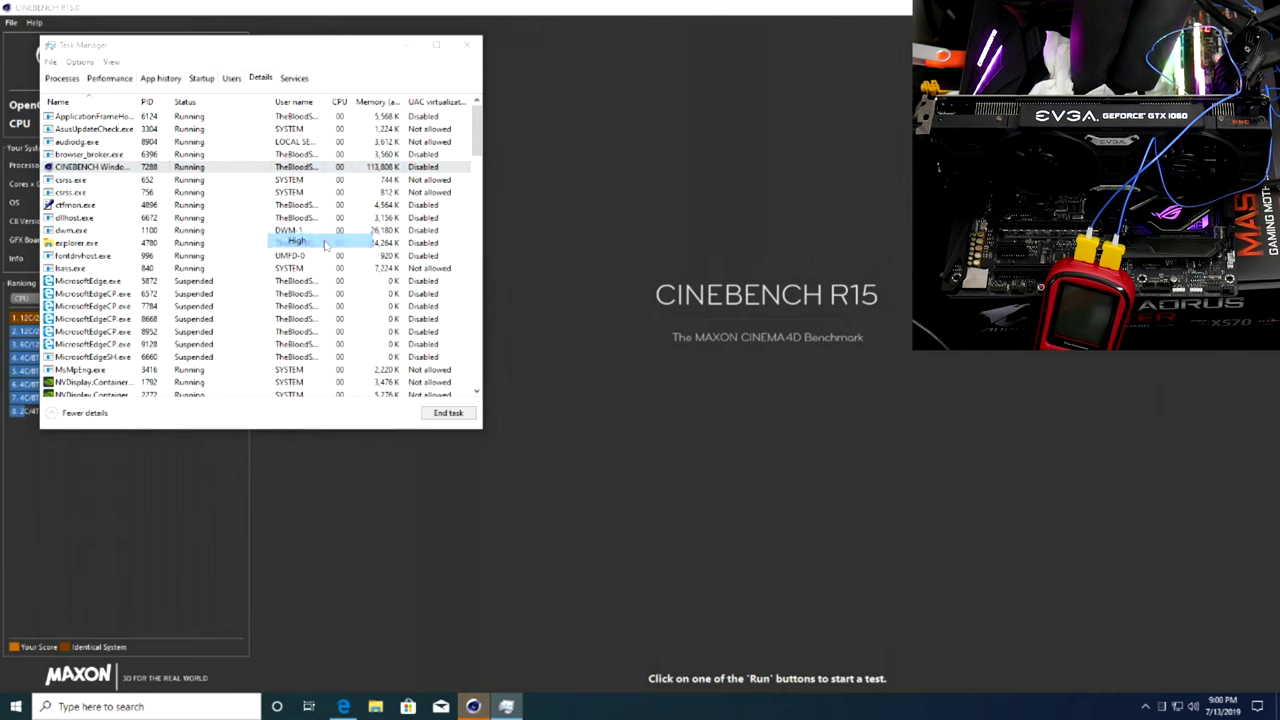
left_click(653, 368)
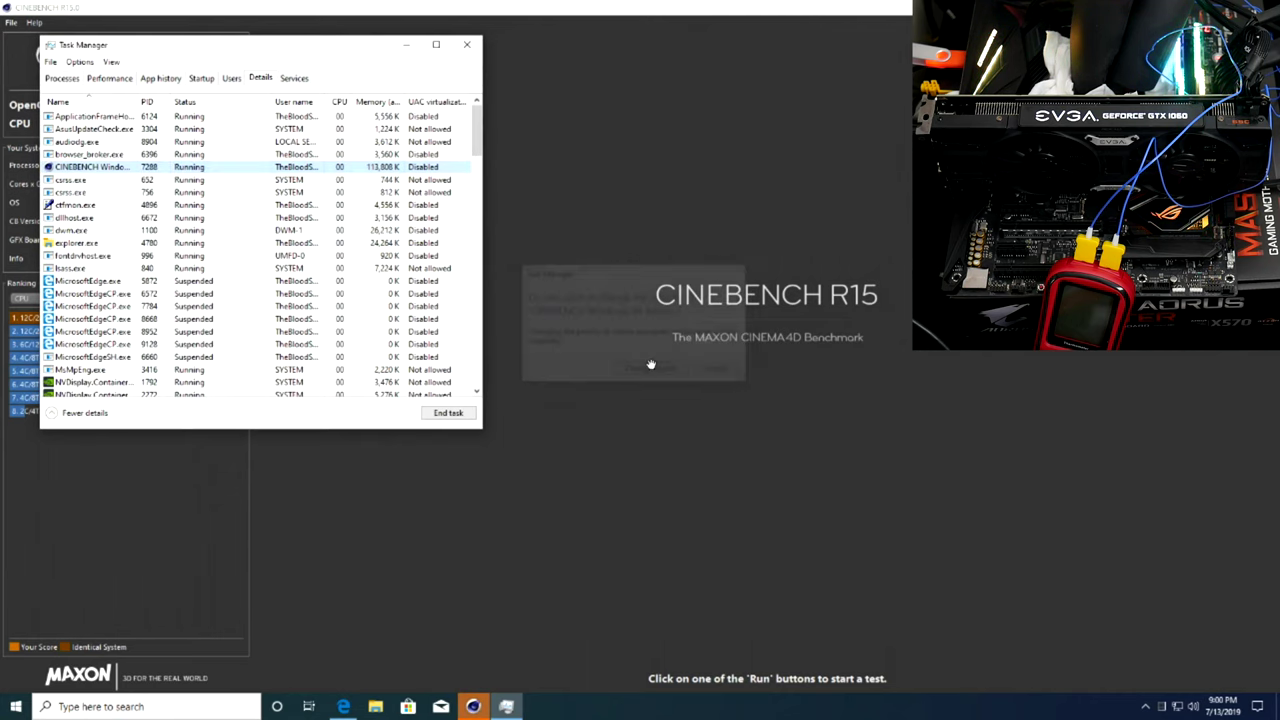
left_click(466, 44)
left_click(227, 124)
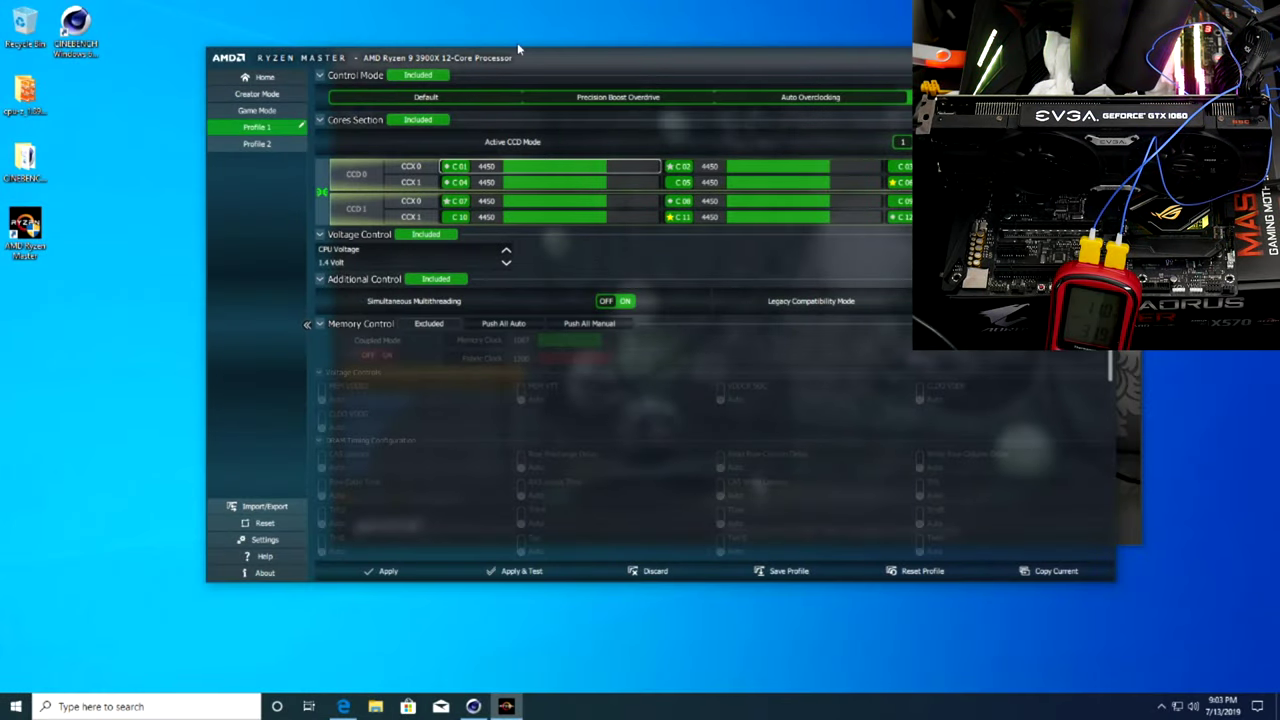
Step: Apply Ryzen Master Profile 1 with all cores at 4450 MHz and 1.4 V, and rerun the Cinebench CPU test
left_click(393, 573)
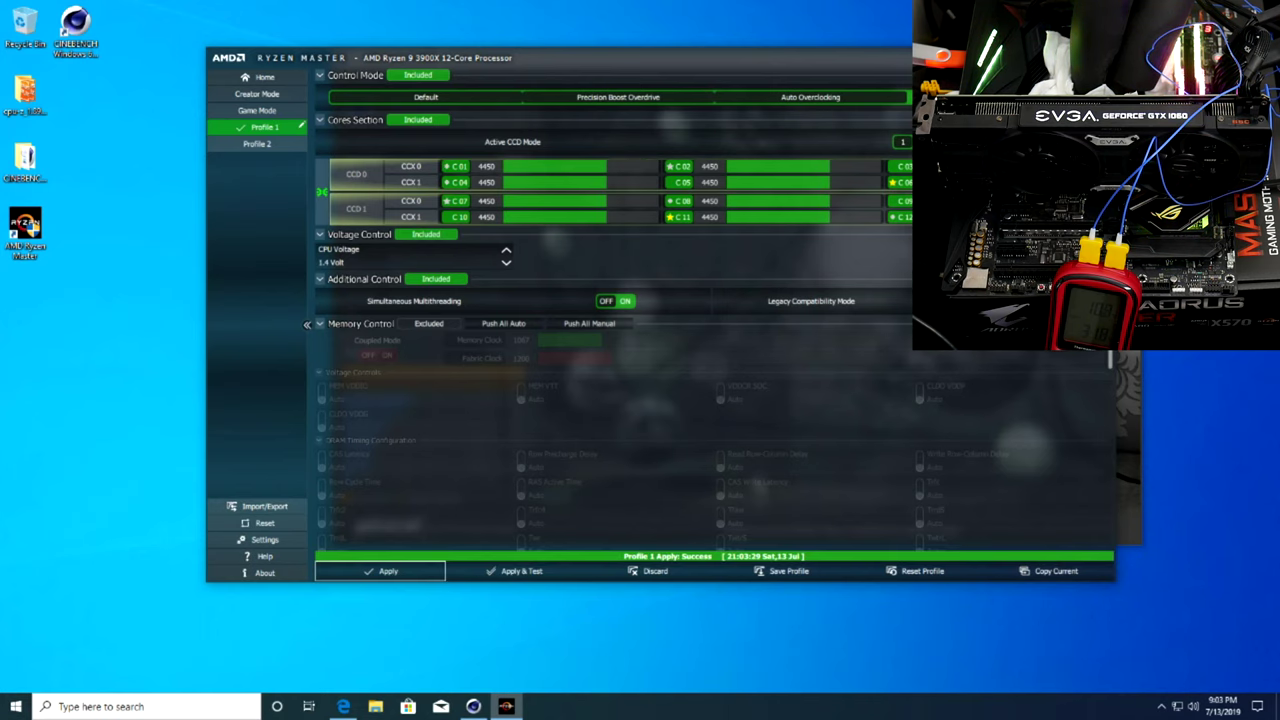
key("alt+F4")
left_click(505, 177)
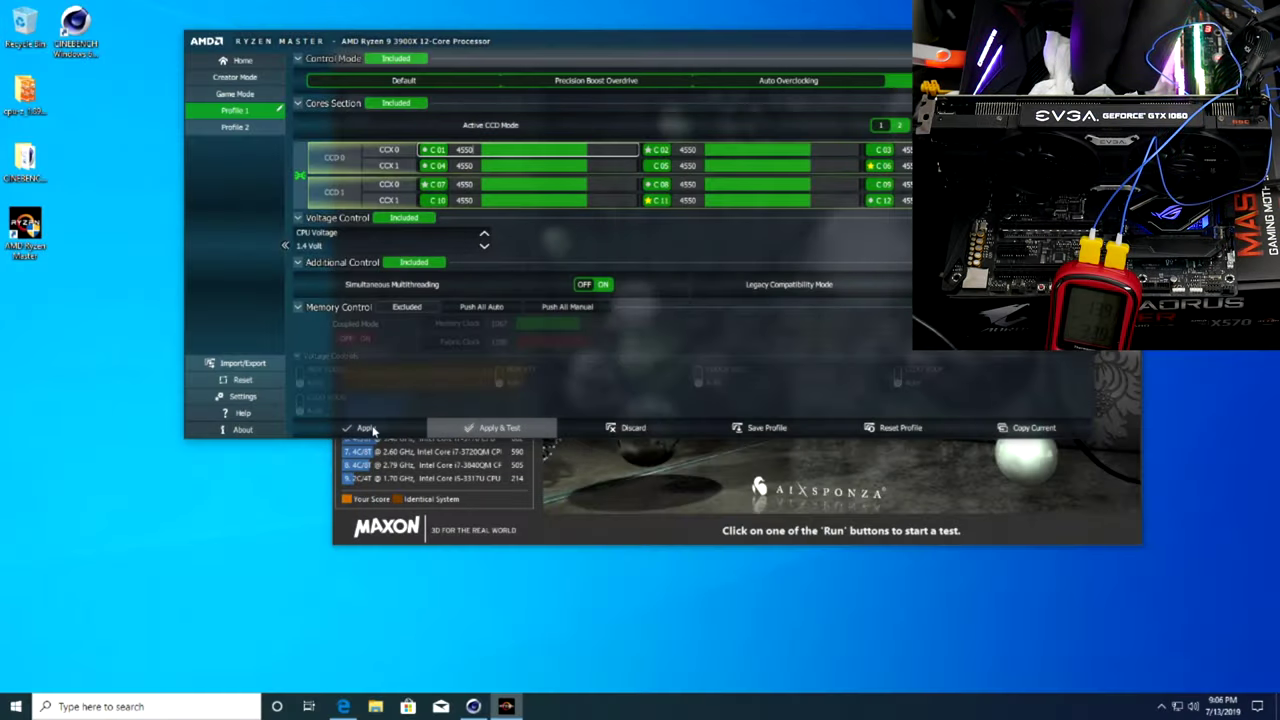
Step: Apply Ryzen Master Profile 1 with all cores at 4550 MHz and 1.4 V, and rerun the Cinebench CPU test
left_click(364, 428)
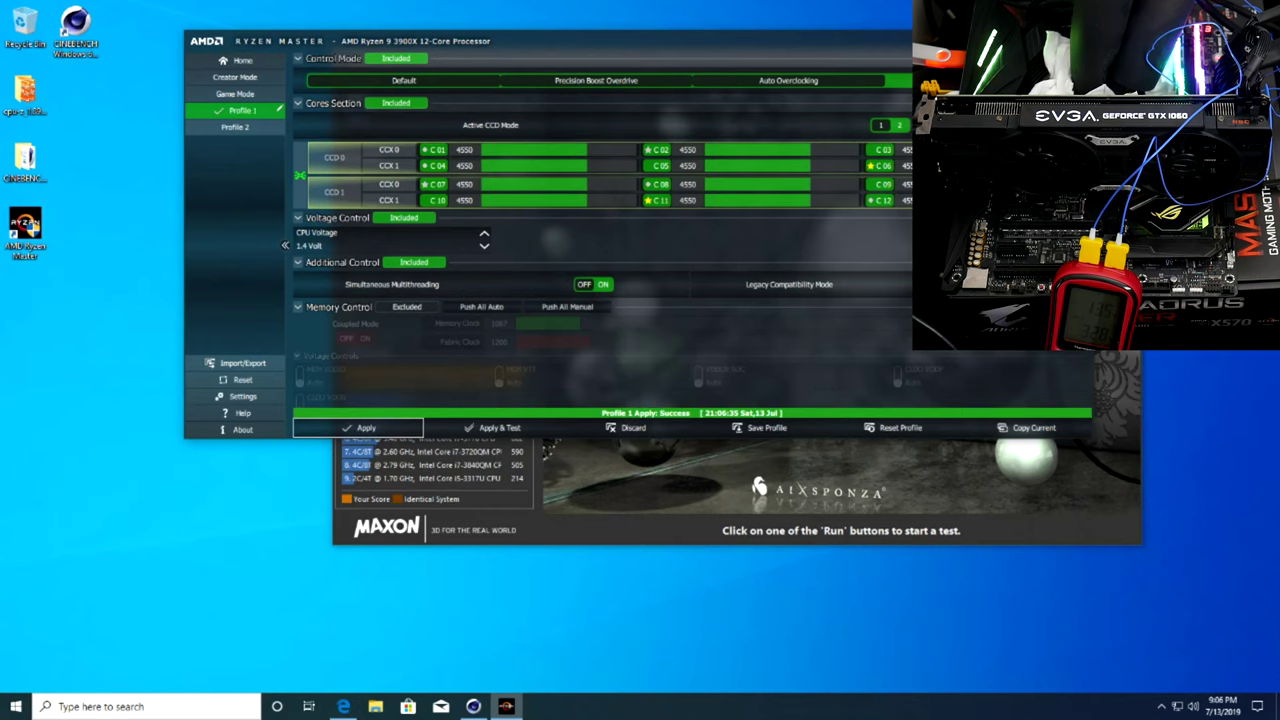
key("alt+F4")
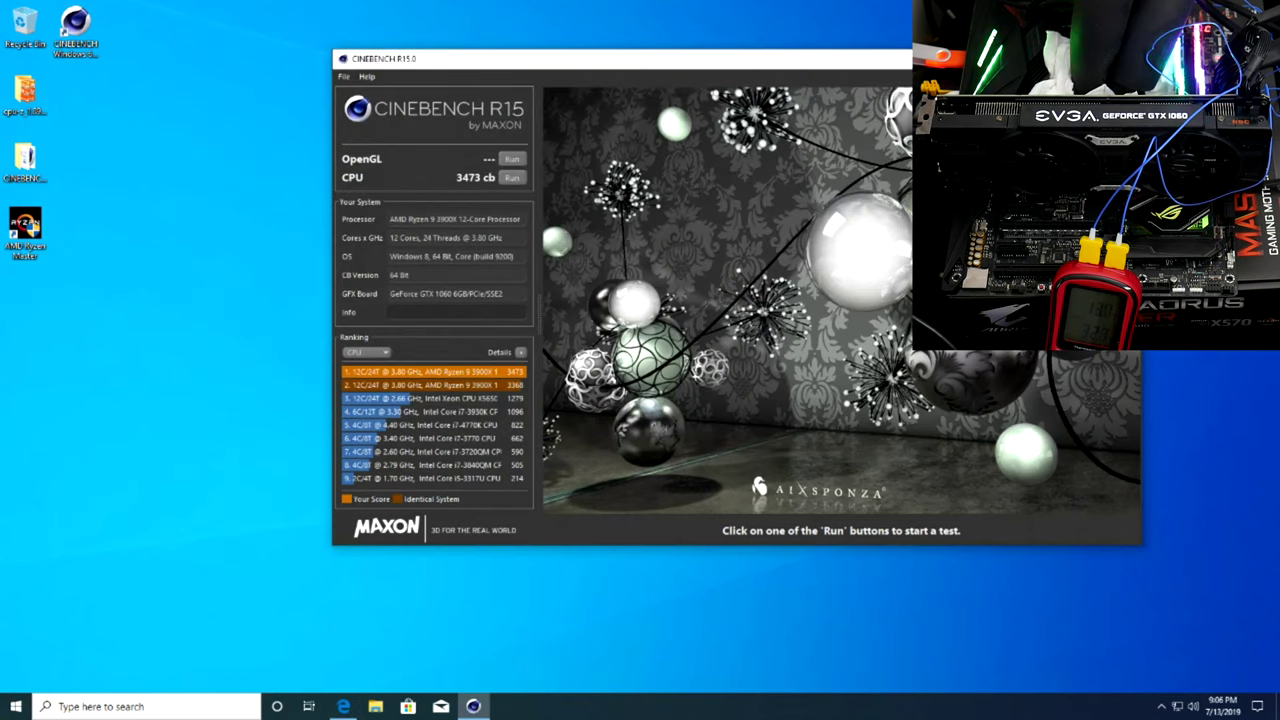
left_click(513, 178)
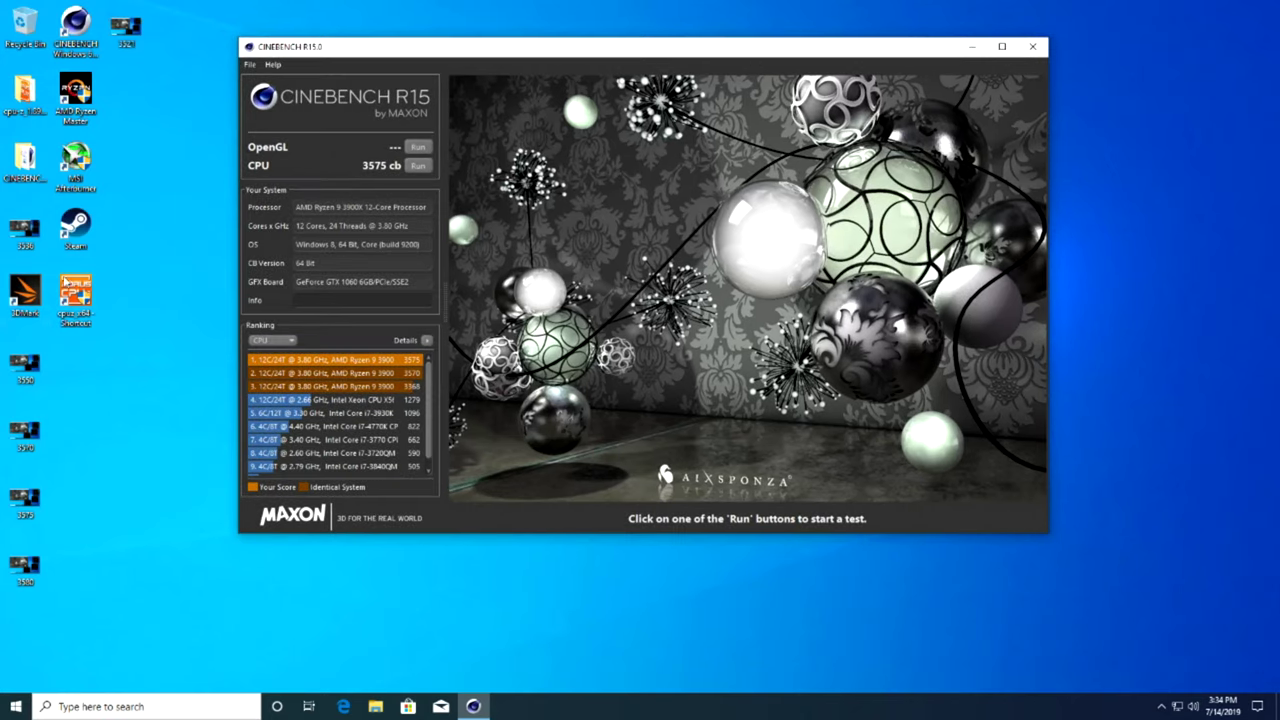
Step: Open CPU-Z to check the processor clocks and the memory frequency and timings, and close it
double_click(78, 294)
key("Escape")
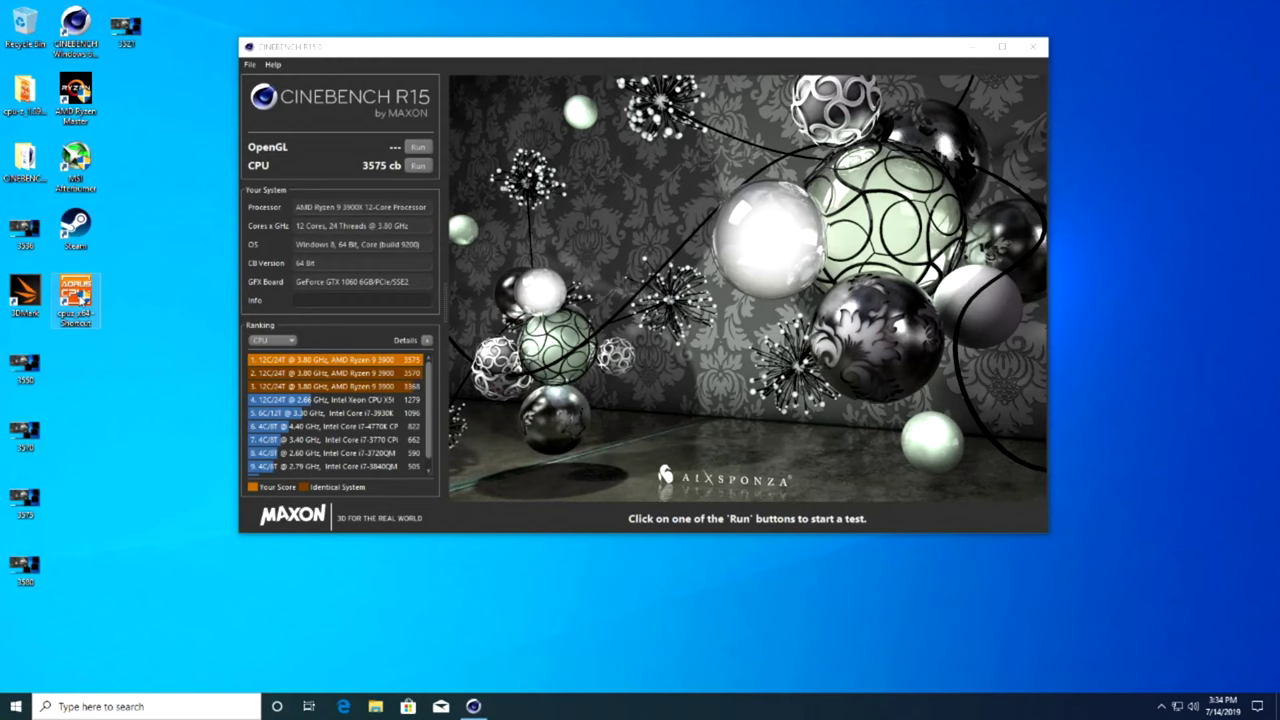
double_click(75, 298)
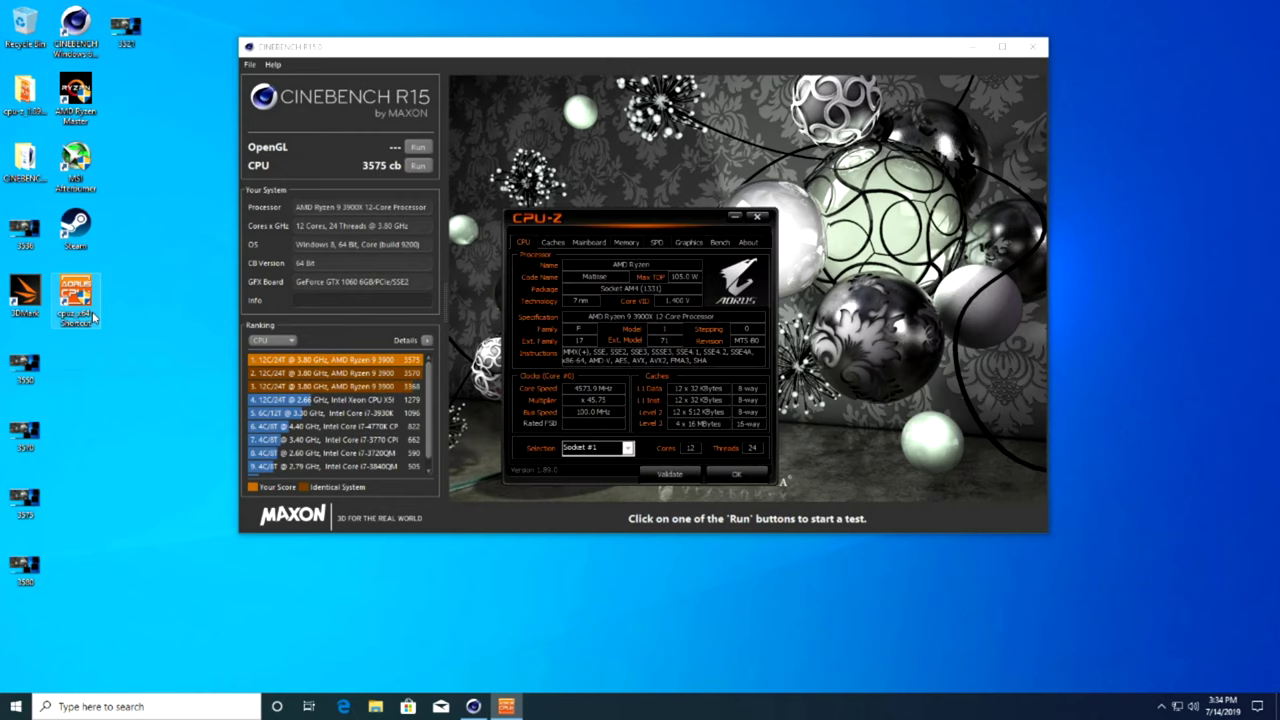
left_click(626, 242)
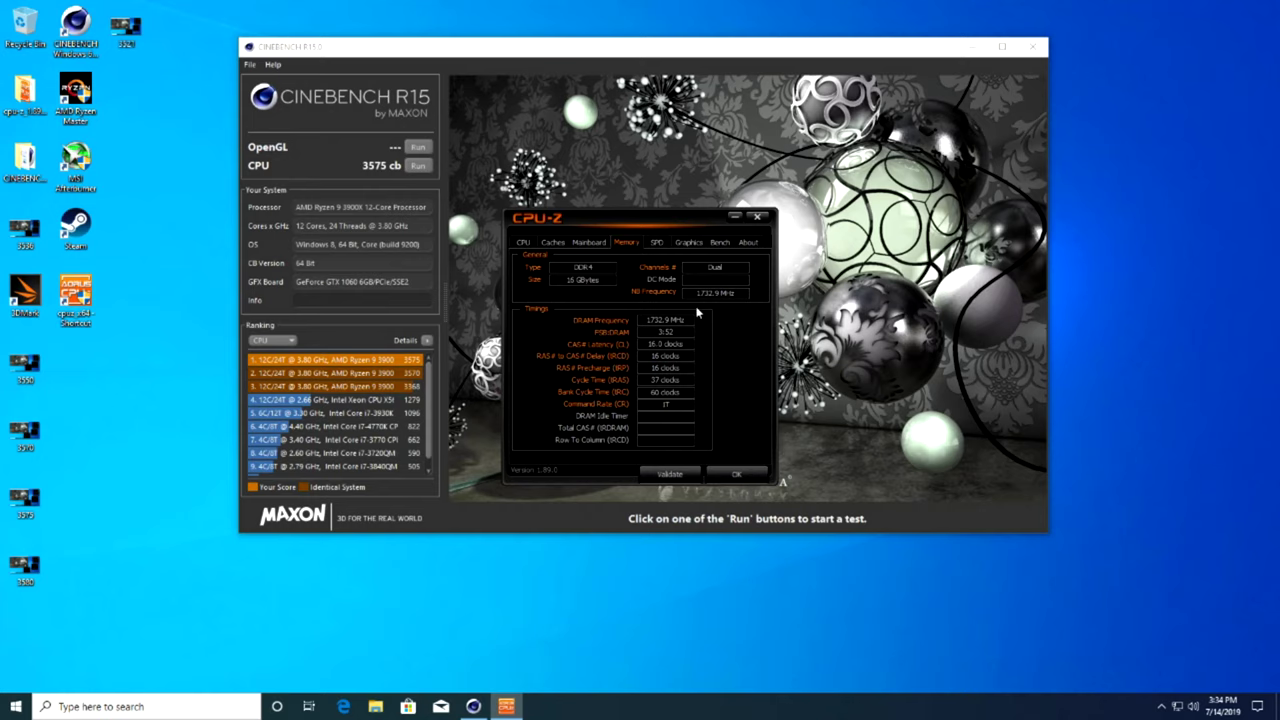
left_click(758, 216)
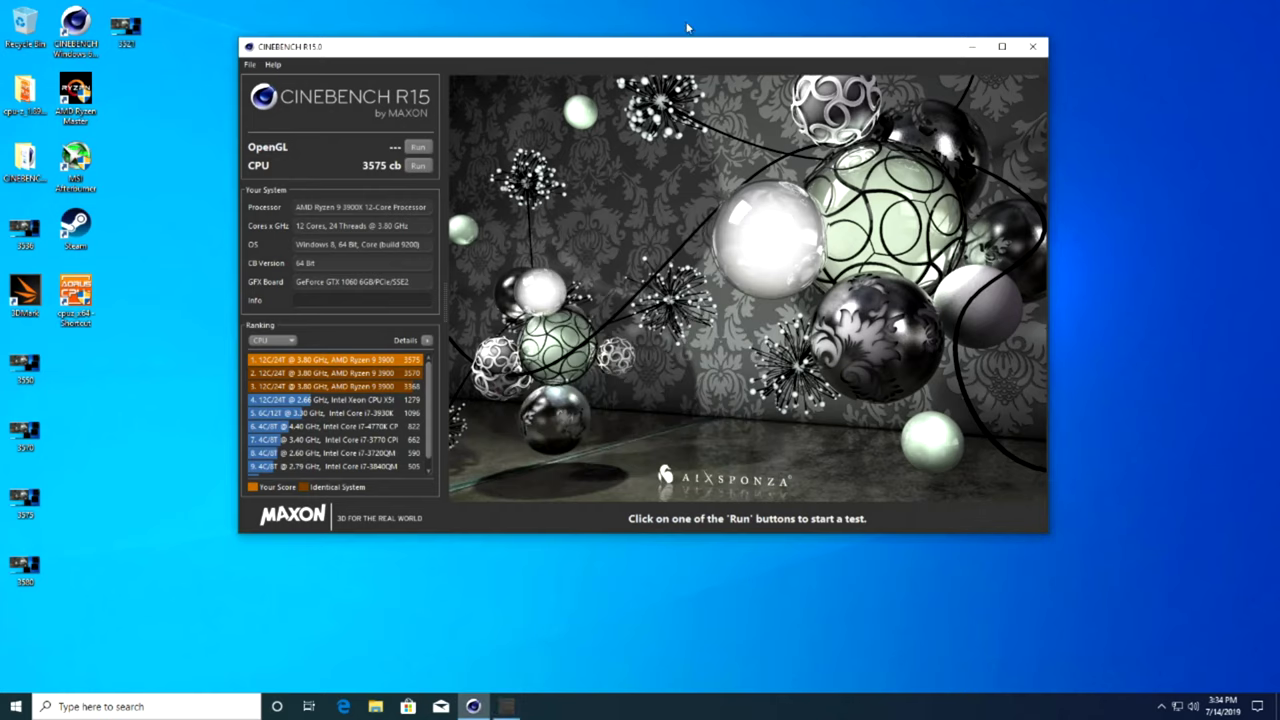
Step: Run the Cinebench CPU test with the window maximized, and restore the window to its smaller size
left_click_drag(648, 40, 630, 1)
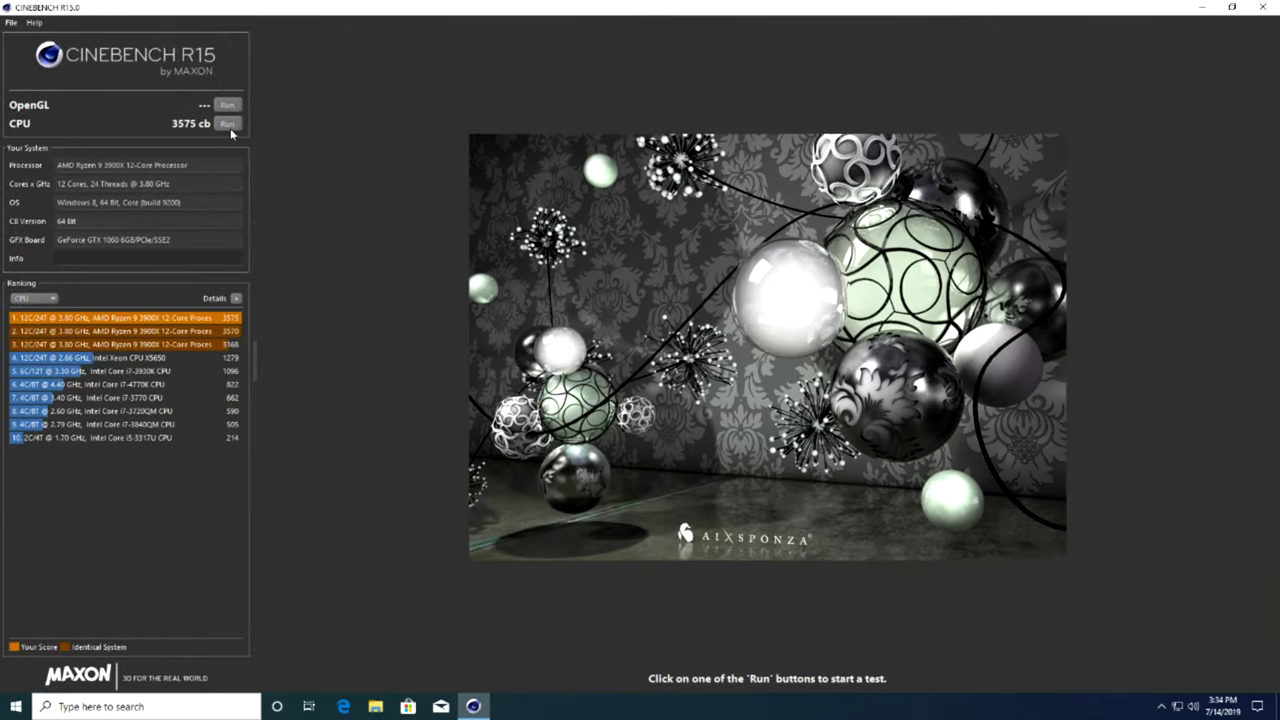
left_click(227, 124)
left_click_drag(377, 7, 608, 57)
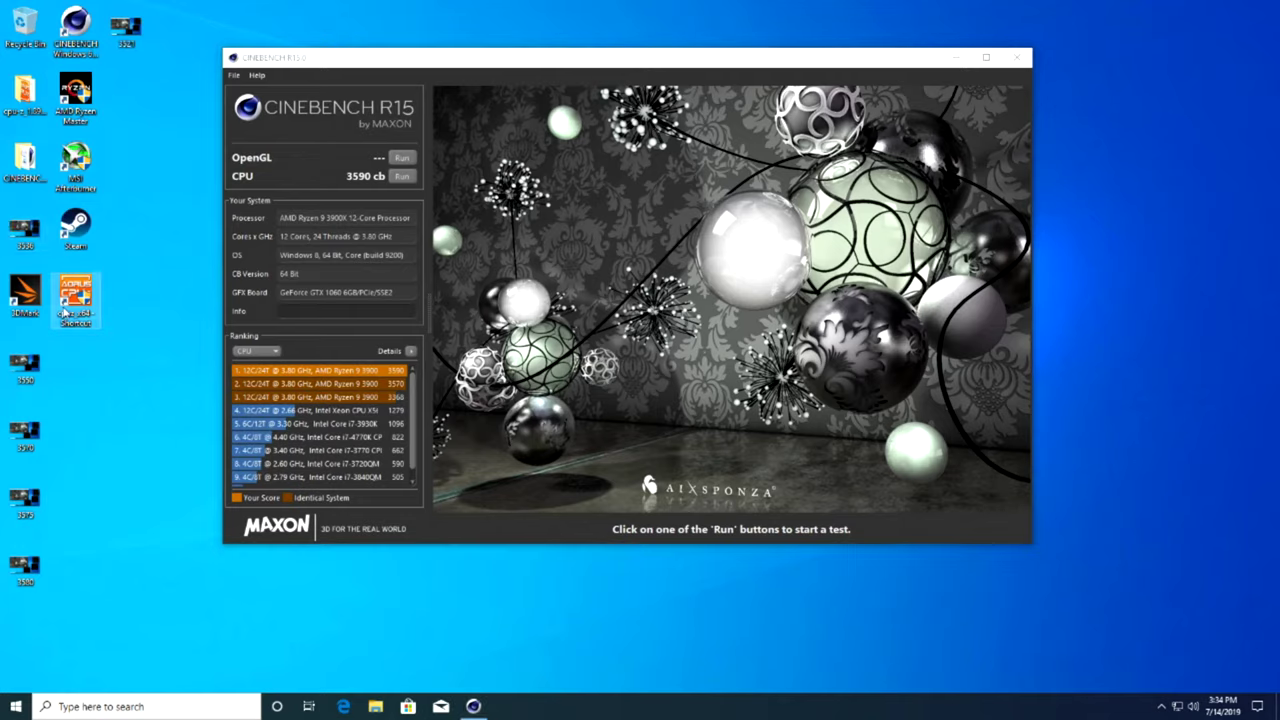
Step: Launch several CPU-Z instances and place the Cinebench window in the desktop's upper-left corner
double_click(72, 313)
key("Left")
key("Return")
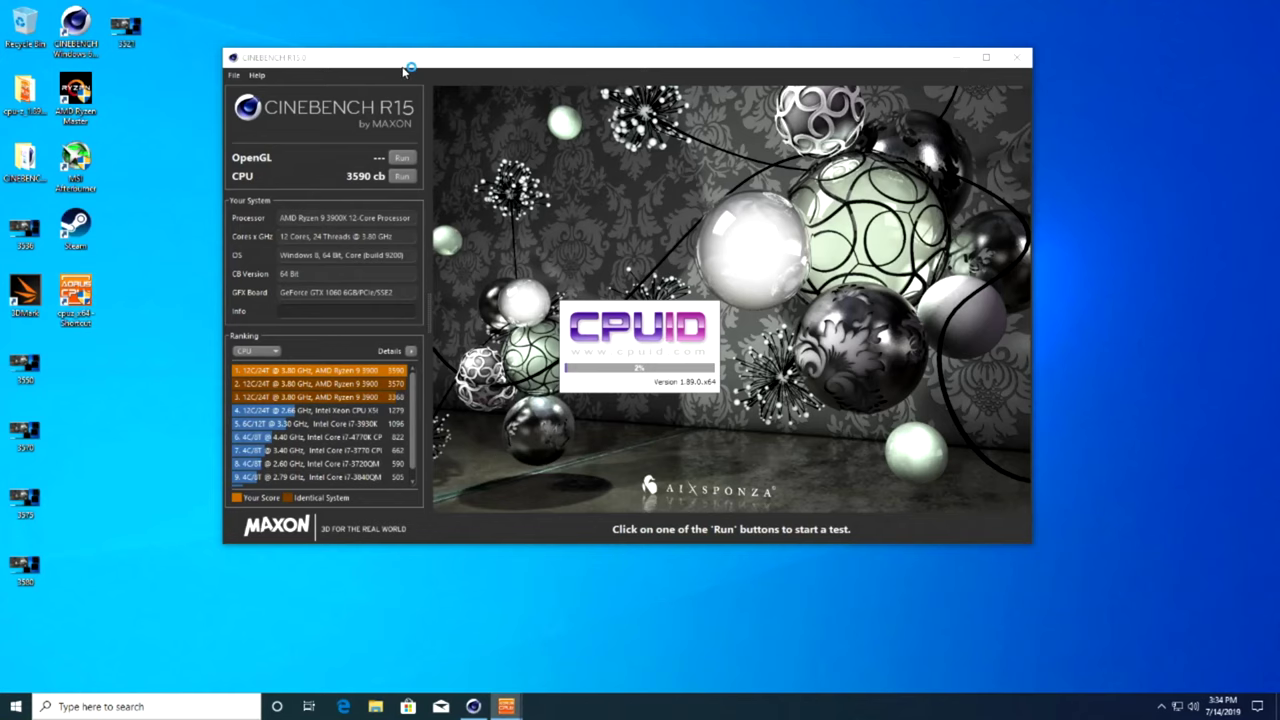
left_click_drag(405, 66, 209, 16)
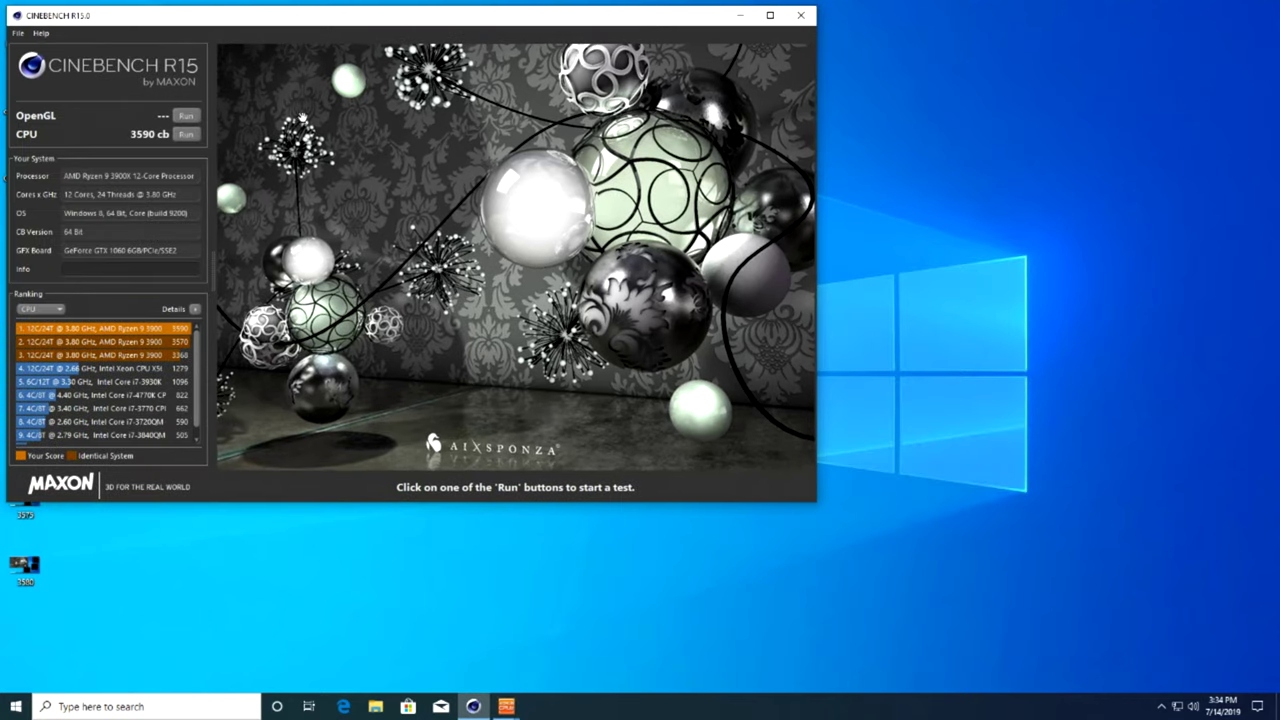
Step: Stack two CPU-Z windows one above the other on the free desktop area beside the Cinebench result
mouse_move(506, 706)
mouse_move(463, 680)
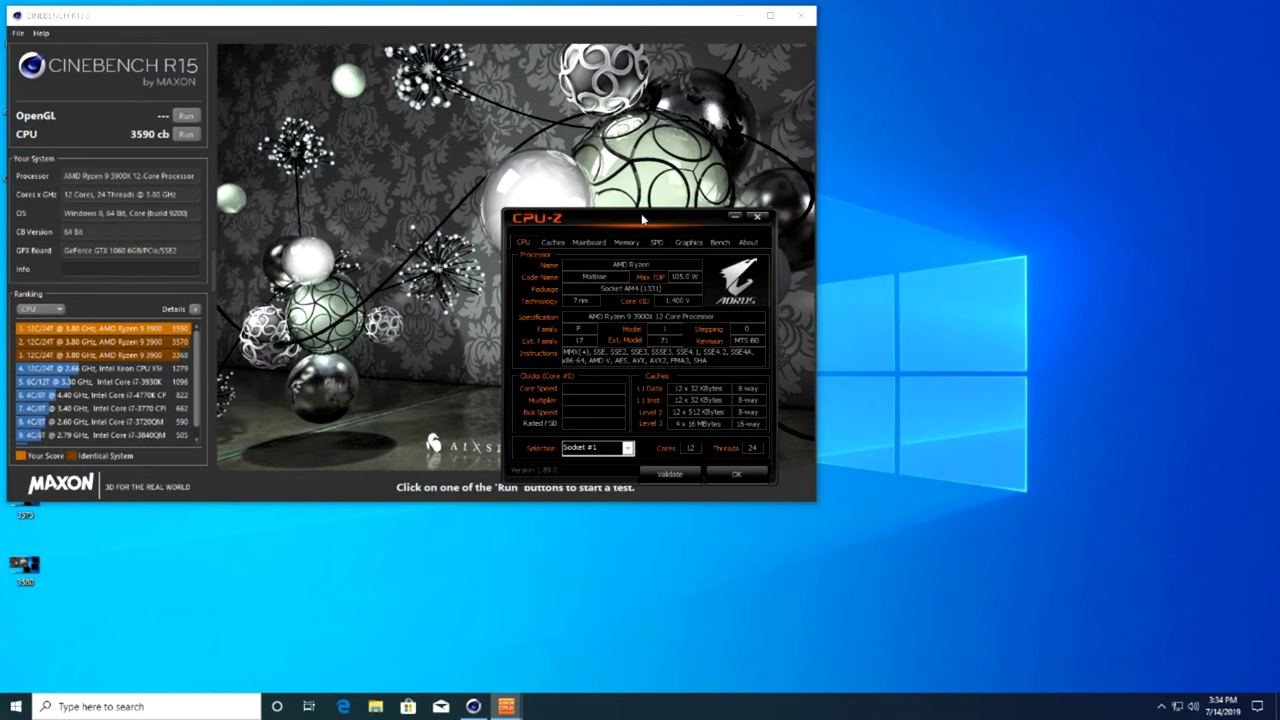
left_click_drag(643, 218, 1149, 15)
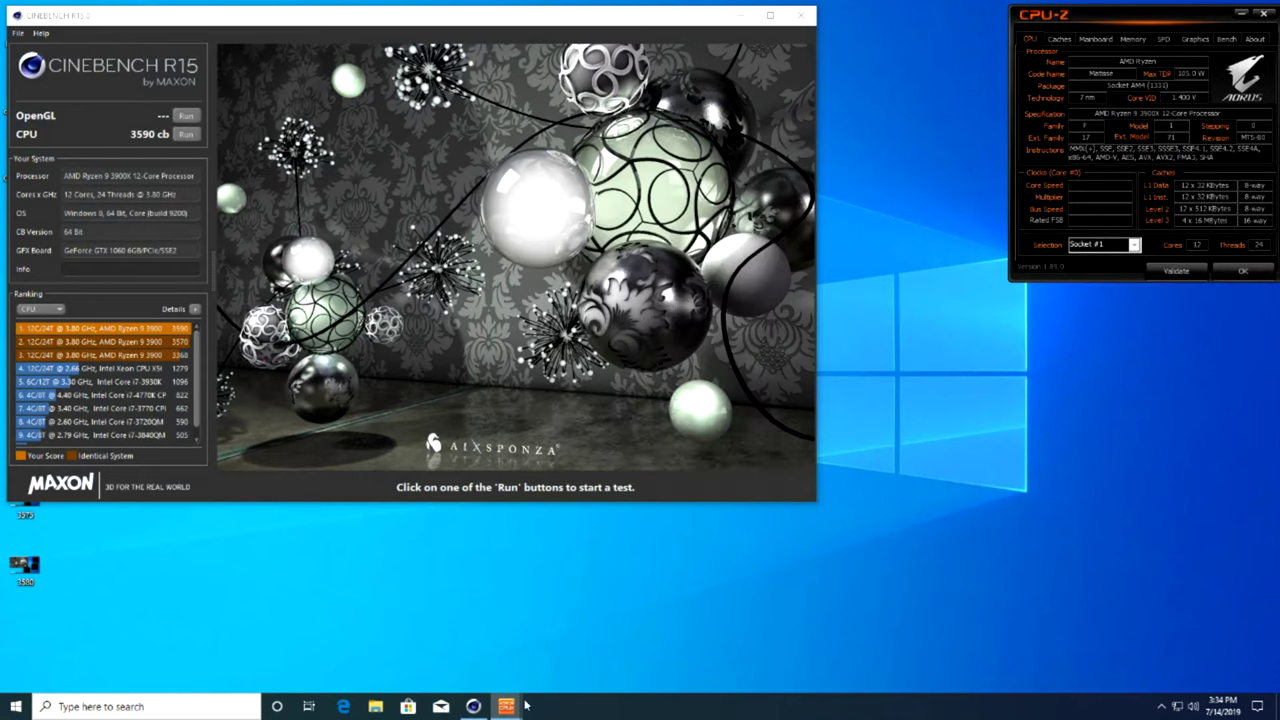
mouse_move(519, 706)
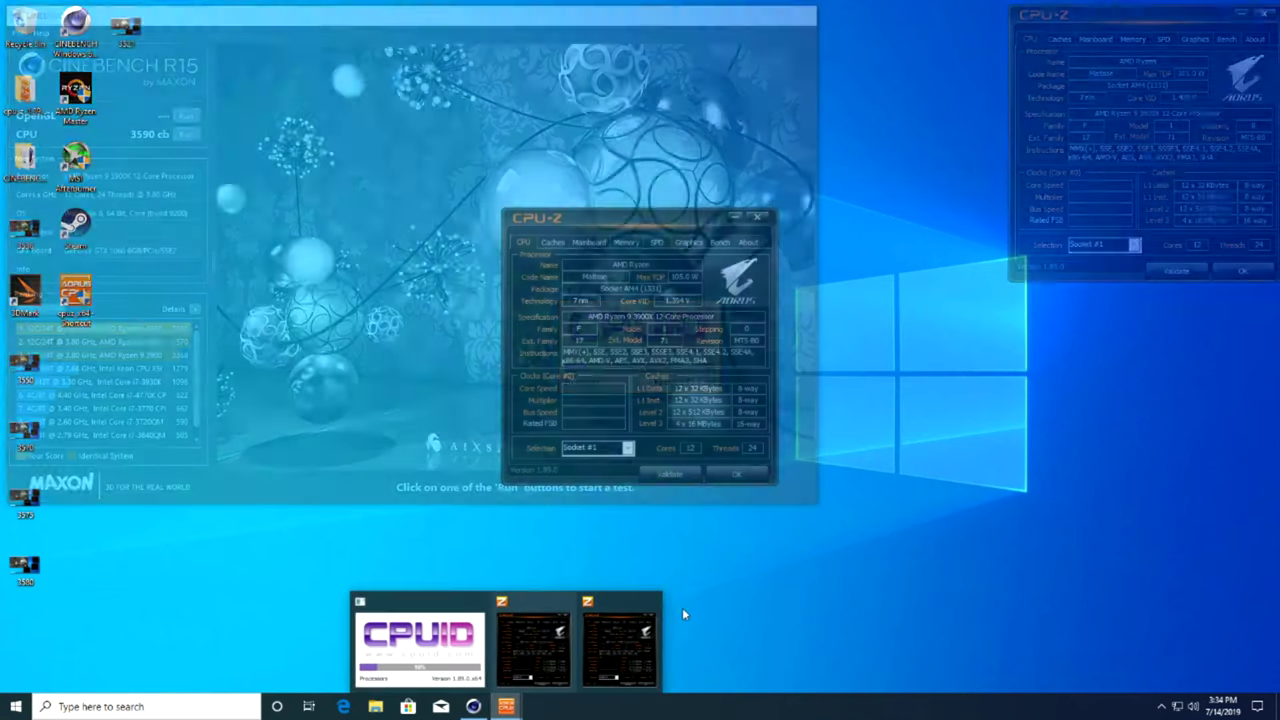
left_click(586, 666)
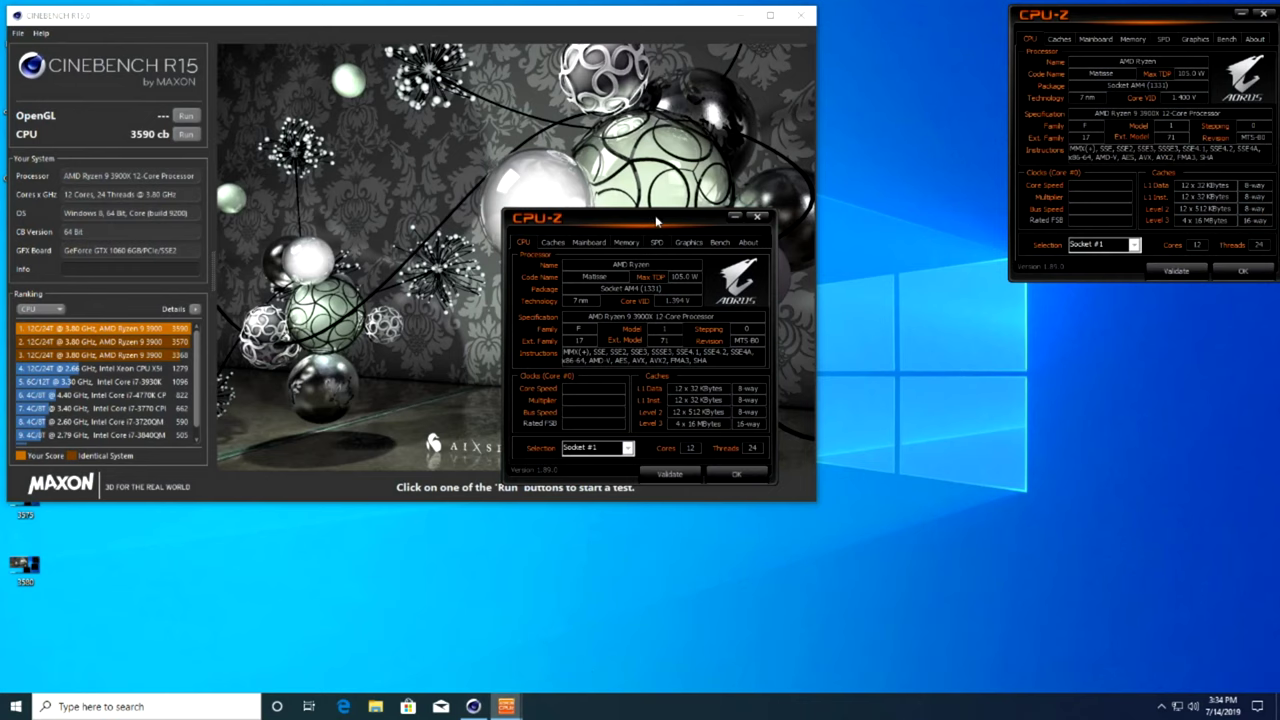
left_click_drag(656, 220, 1157, 313)
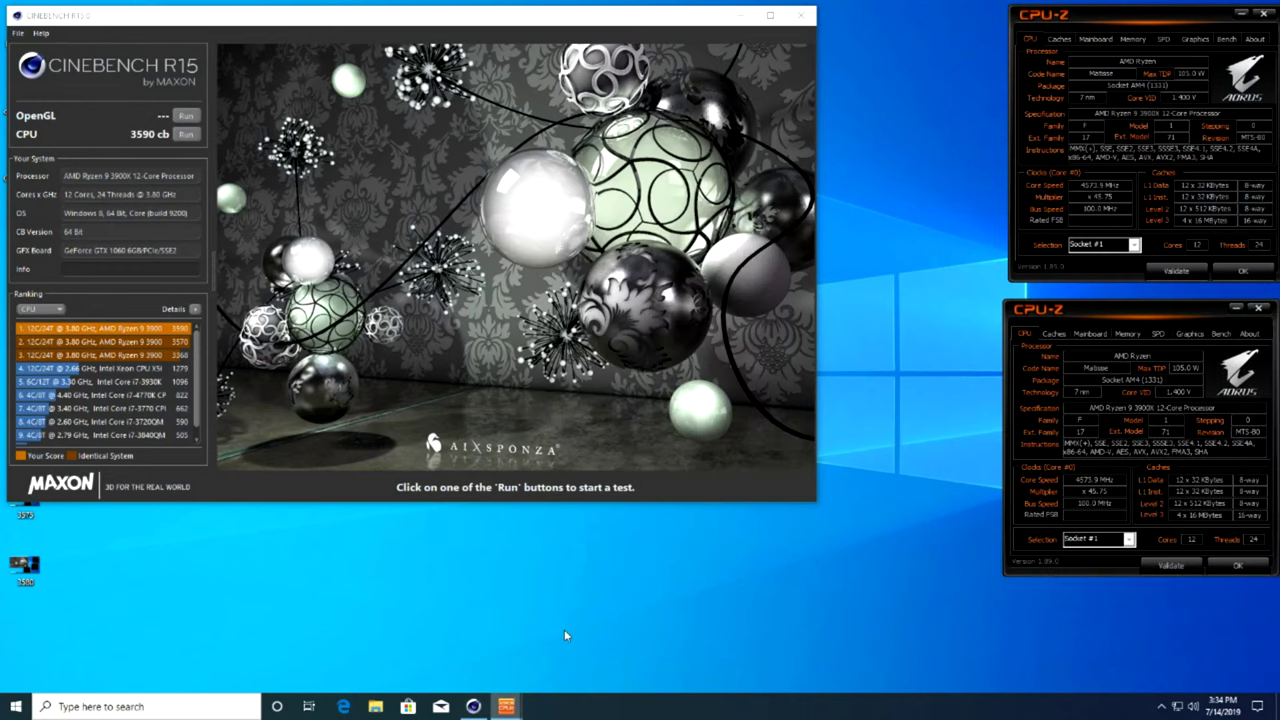
Step: Place the third CPU-Z window between the others showing mainboard details, and show memory details in the lower stacked CPU-Z window
mouse_move(506, 706)
left_click(497, 650)
left_click_drag(669, 218, 876, 431)
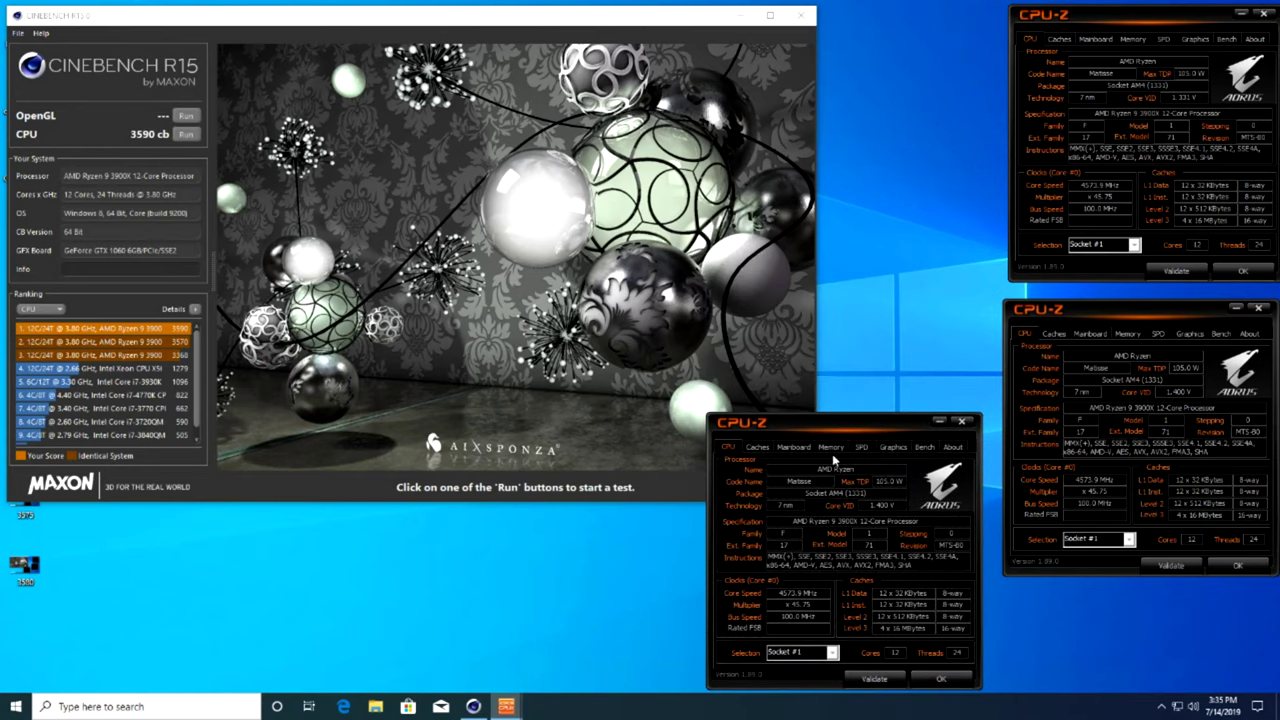
left_click(797, 449)
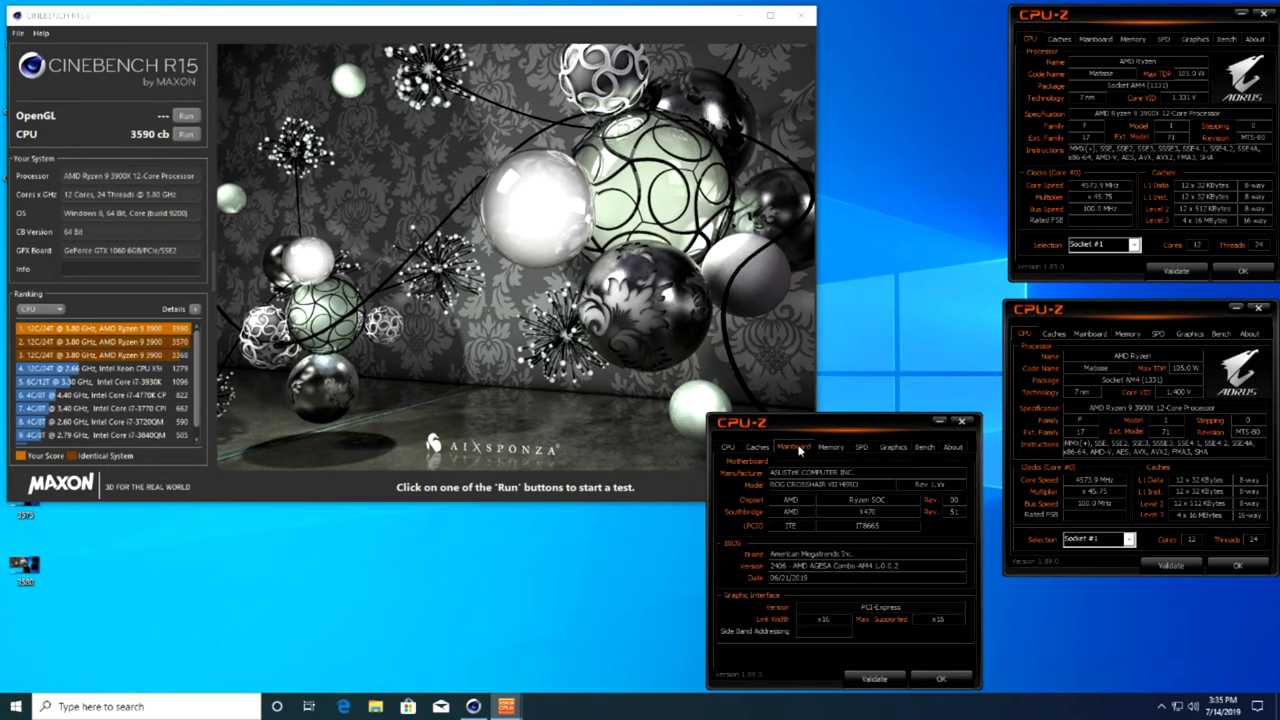
left_click(1126, 334)
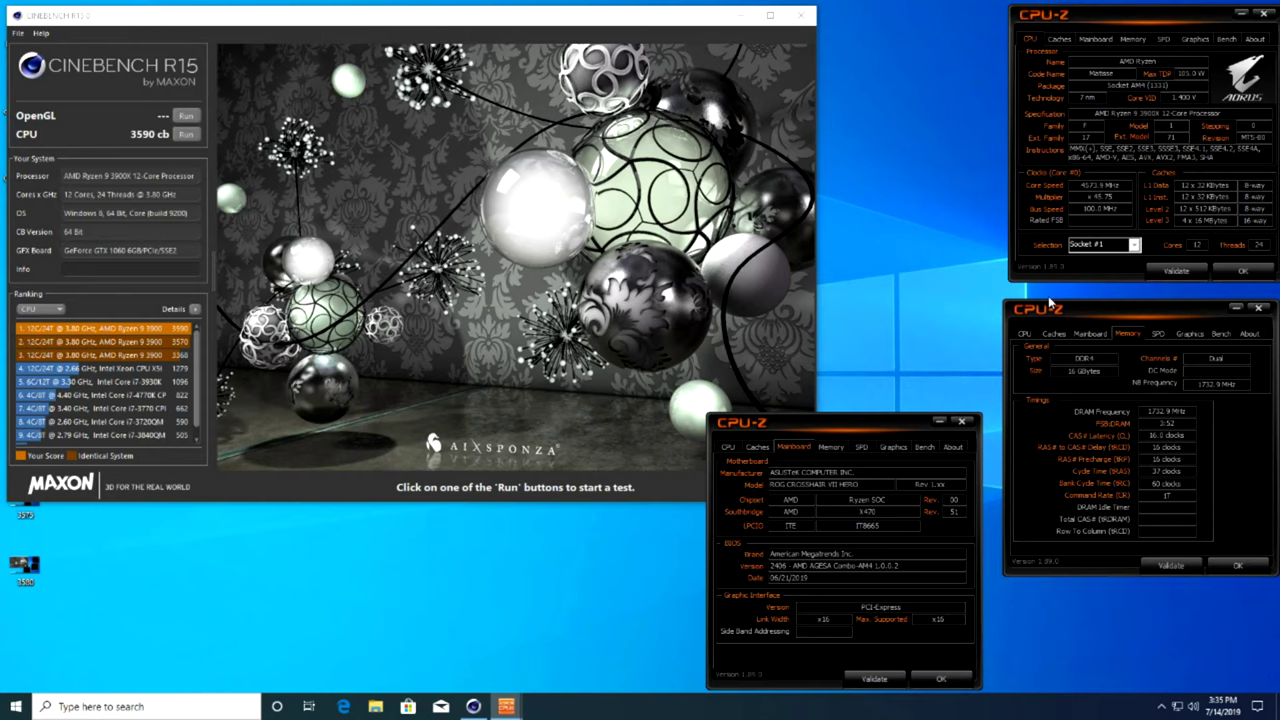
Step: Paste the desktop screenshot into Paint and save it to the desktop as a PNG named 3590
key("super")
type("paint")
key("Return")
key("ctrl+v")
key("ctrl+s")
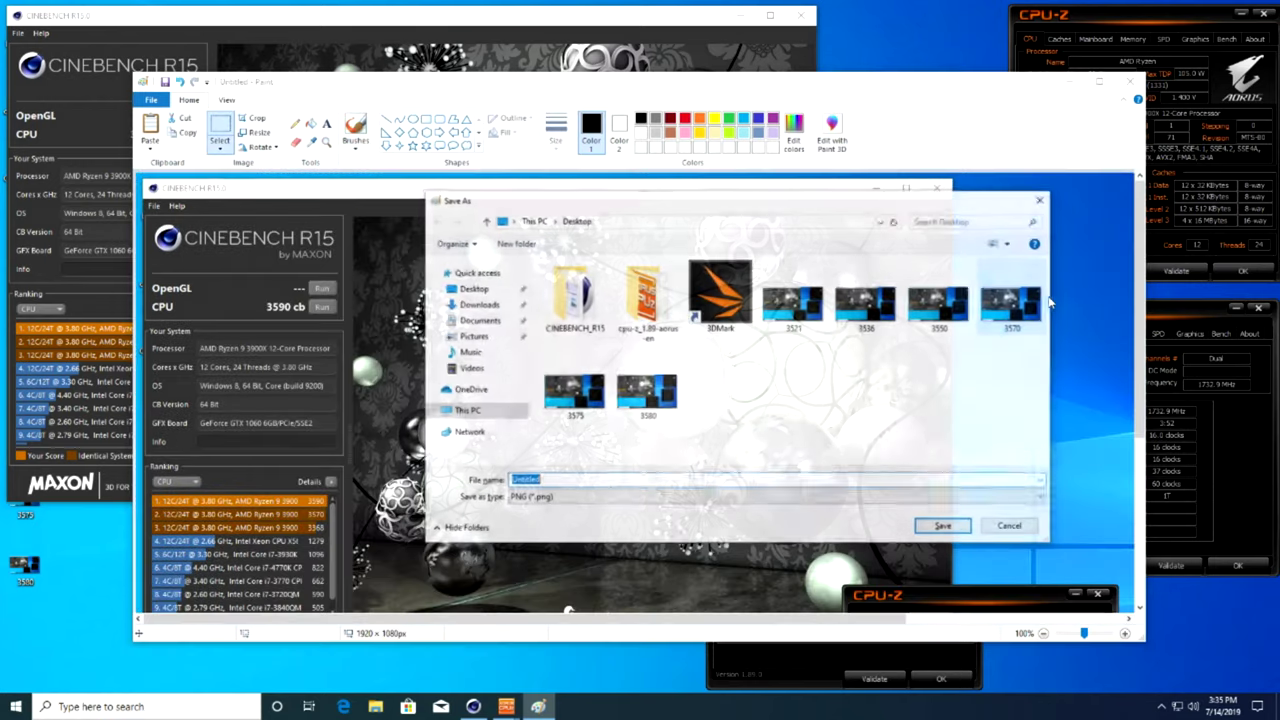
type("3590")
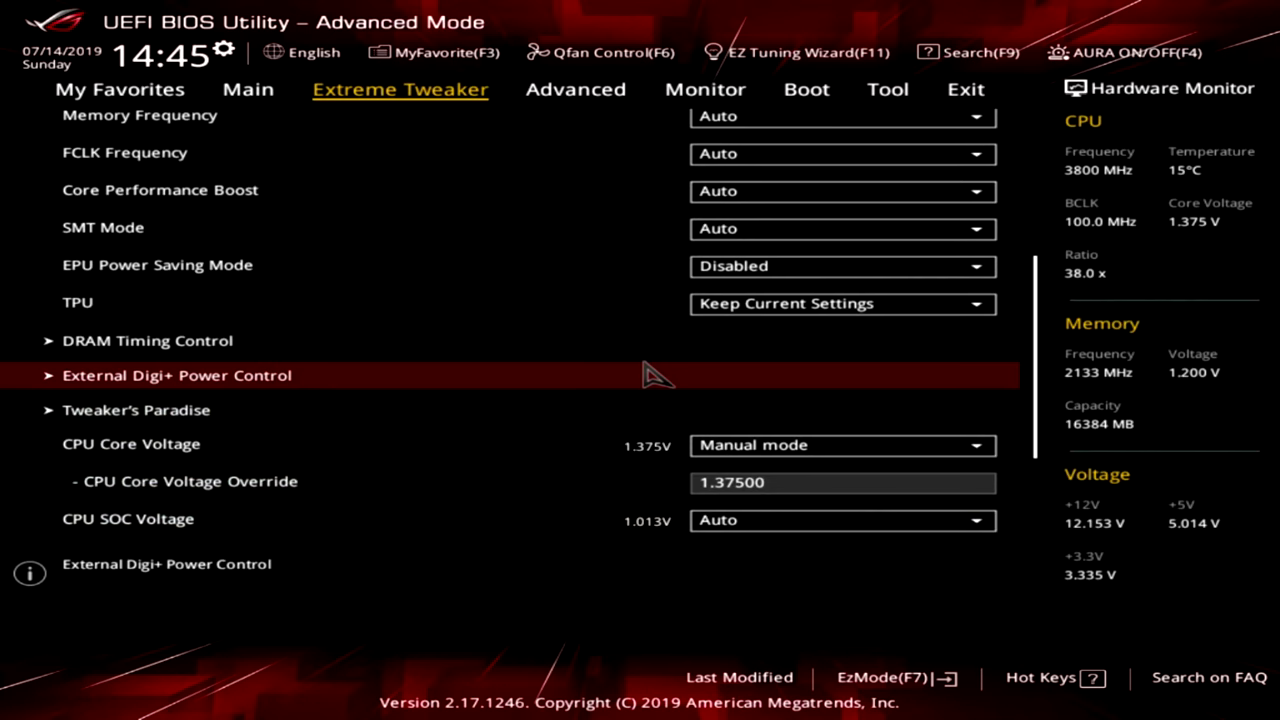
Step: Open the External Digi+ Power Control settings in the UEFI BIOS
left_click(645, 370)
key("Down")
key("Down")
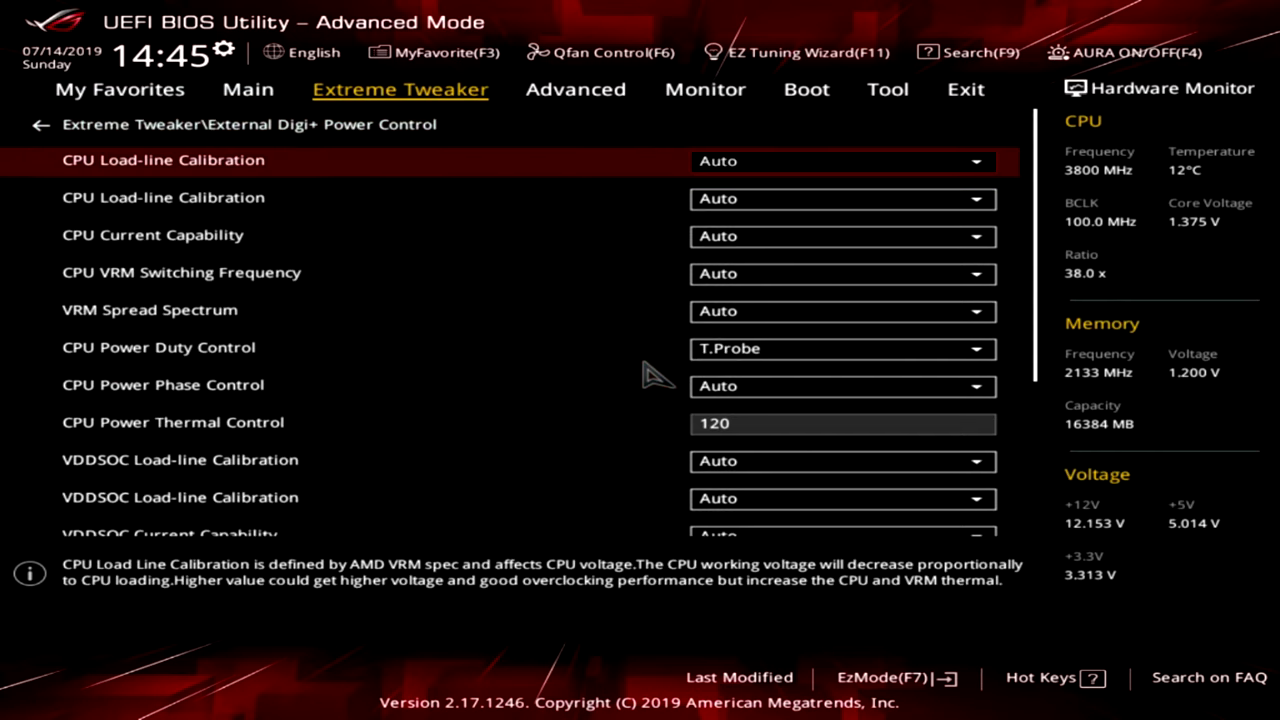
Step: Set the first CPU Load-line Calibration option to Level 4
key("Up")
key("Down")
key("Up")
key("Down")
key("Up")
key("Return")
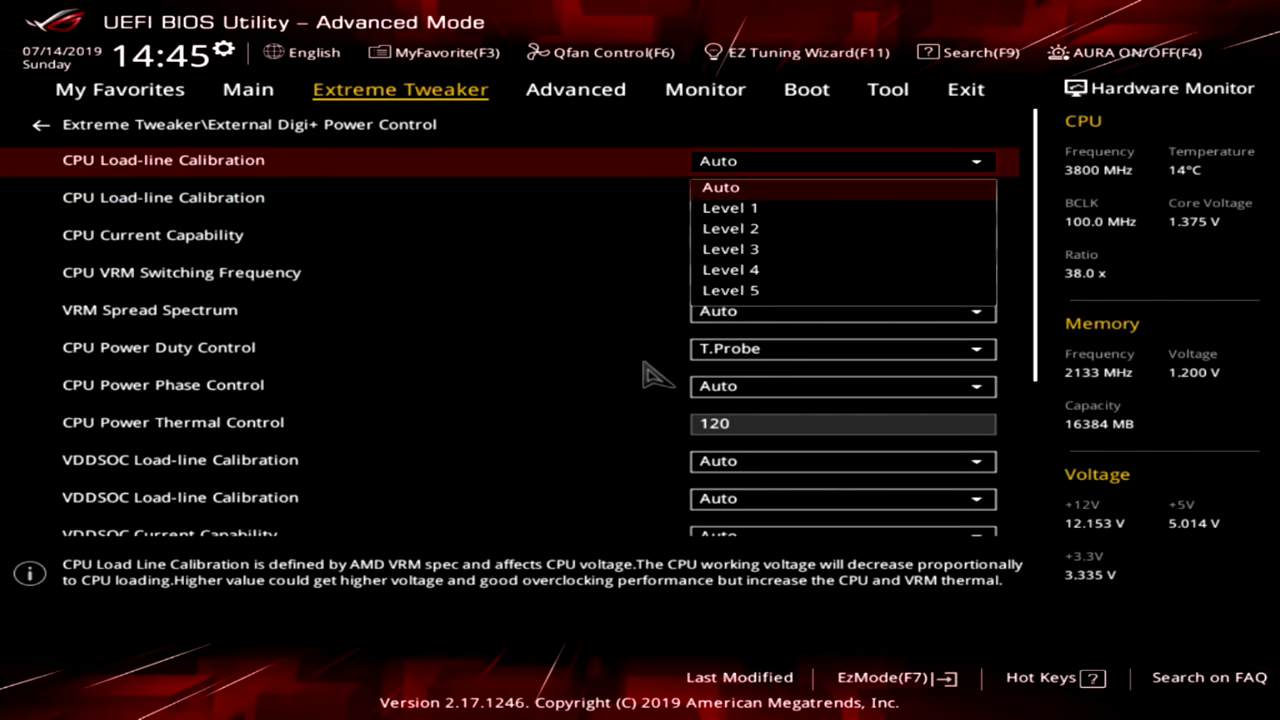
key("Down")
key("Down")
key("Down")
key("Down")
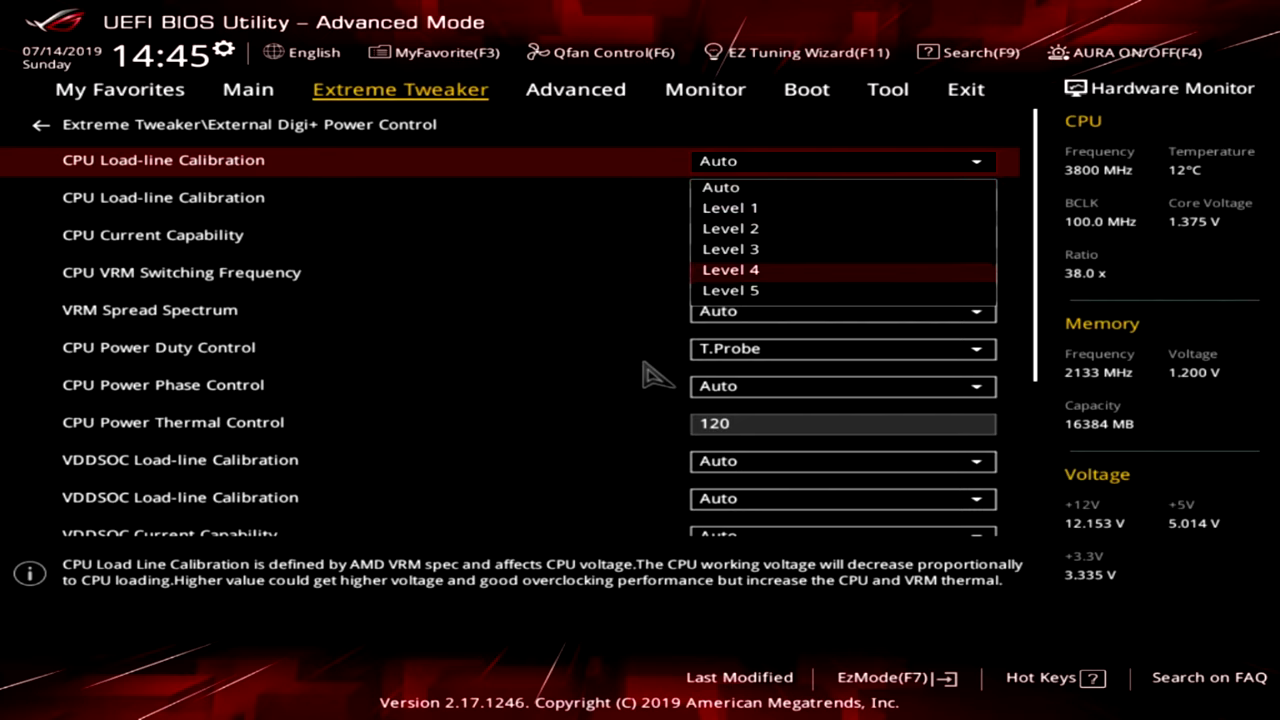
key("Return")
Step: Examine the levels available for both CPU Load-line Calibration options
key("Down")
key("Return")
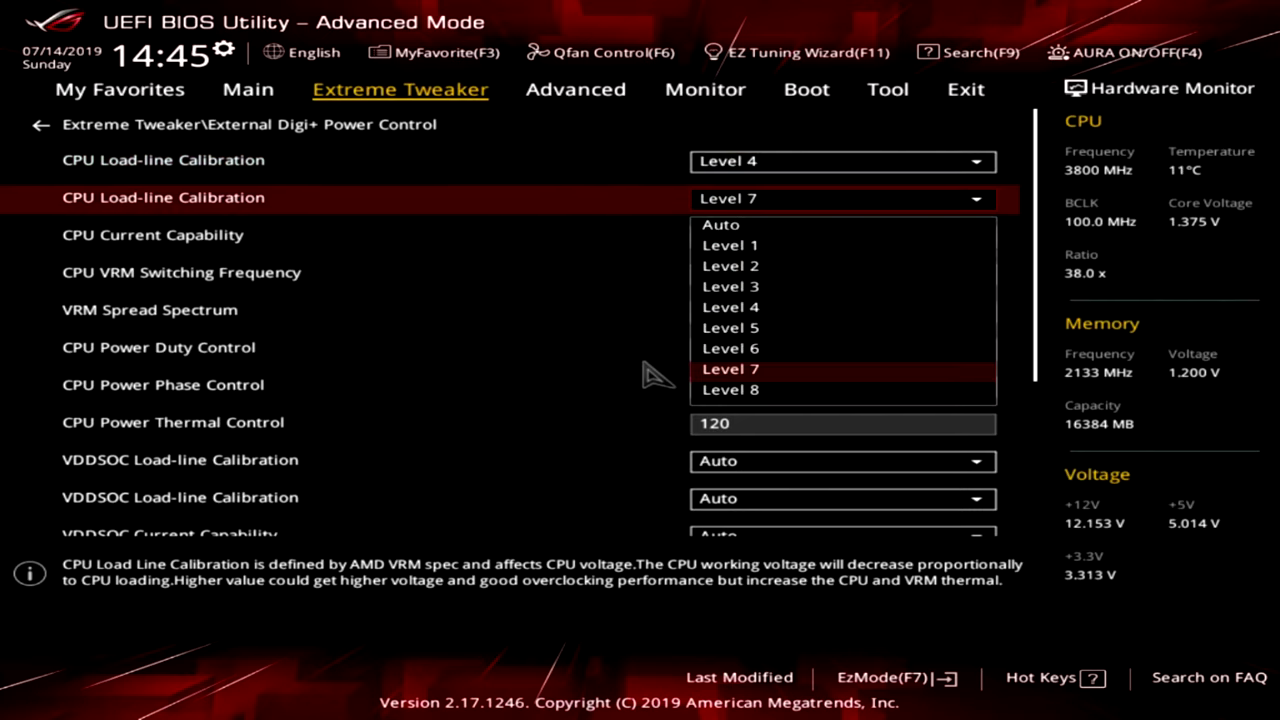
key("Escape")
key("Up")
key("Return")
key("Down")
key("Up")
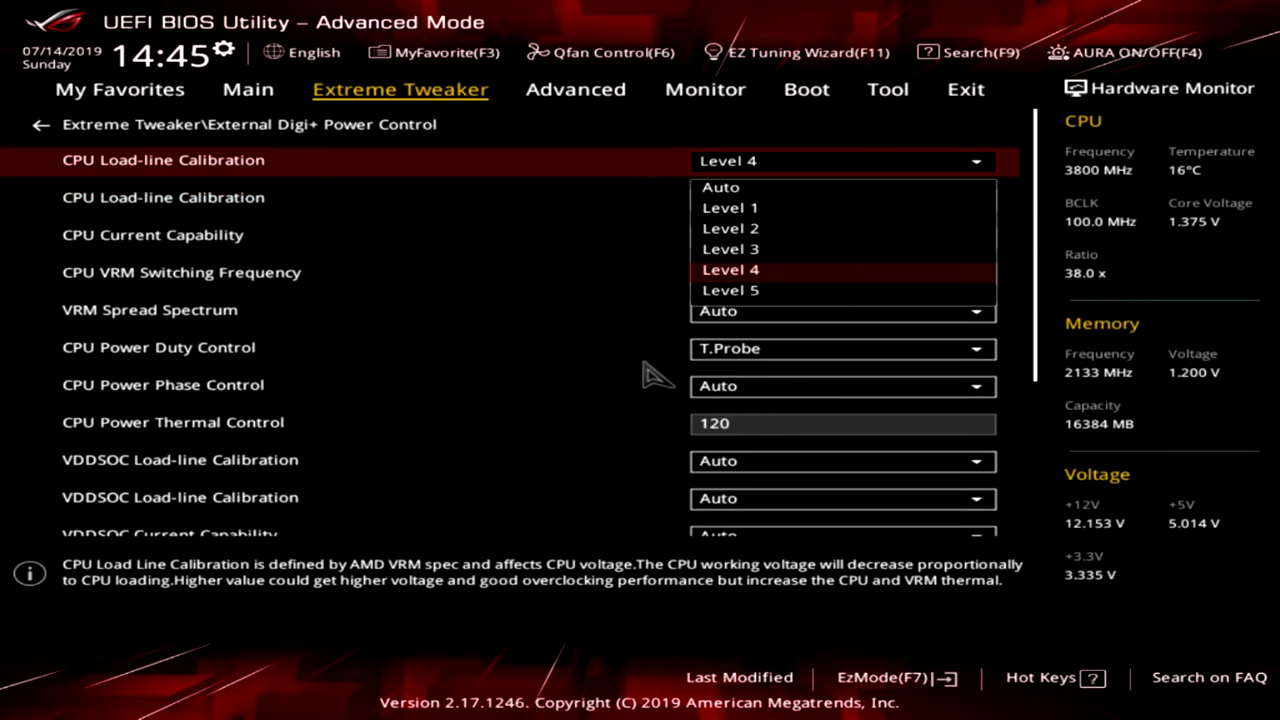
key("Escape")
Step: Set the second CPU Load-line Calibration option to Level 4
key("Down")
key("Return")
key("Up")
key("Up")
key("Up")
key("Return")
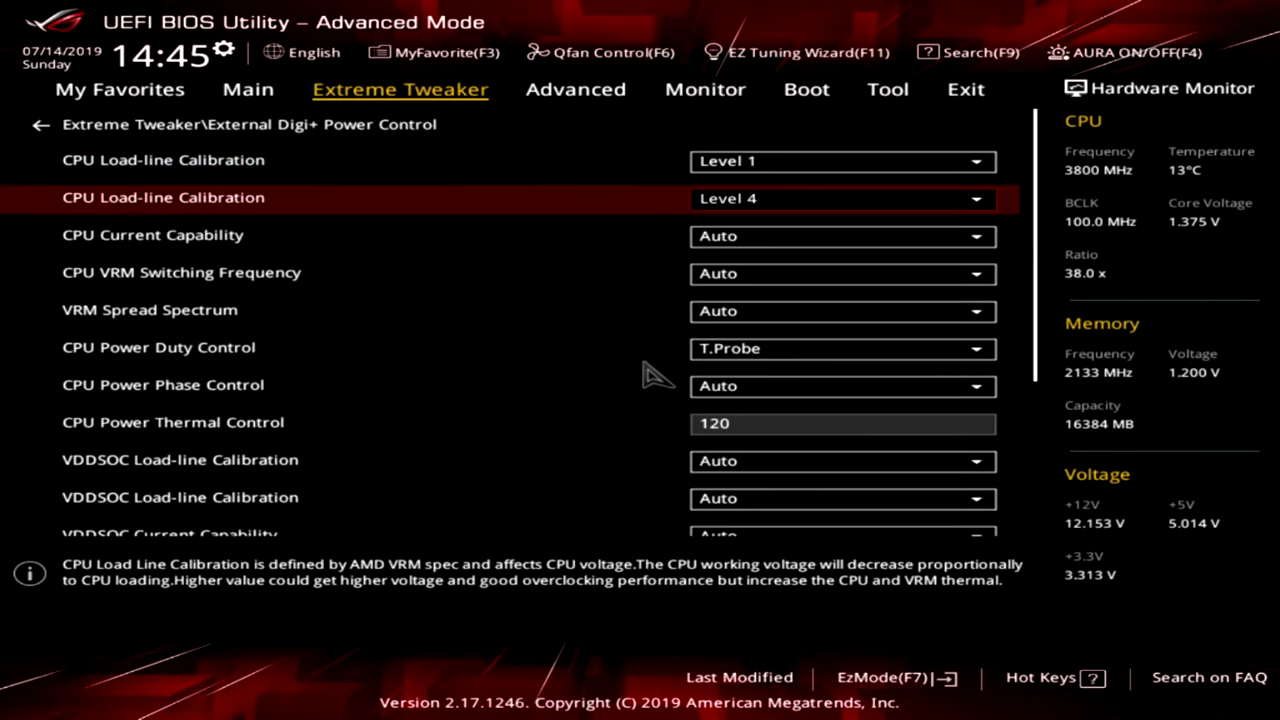
Step: Set the first CPU Load-line Calibration option to Level 4, and reduce it to Level 3
key("Up")
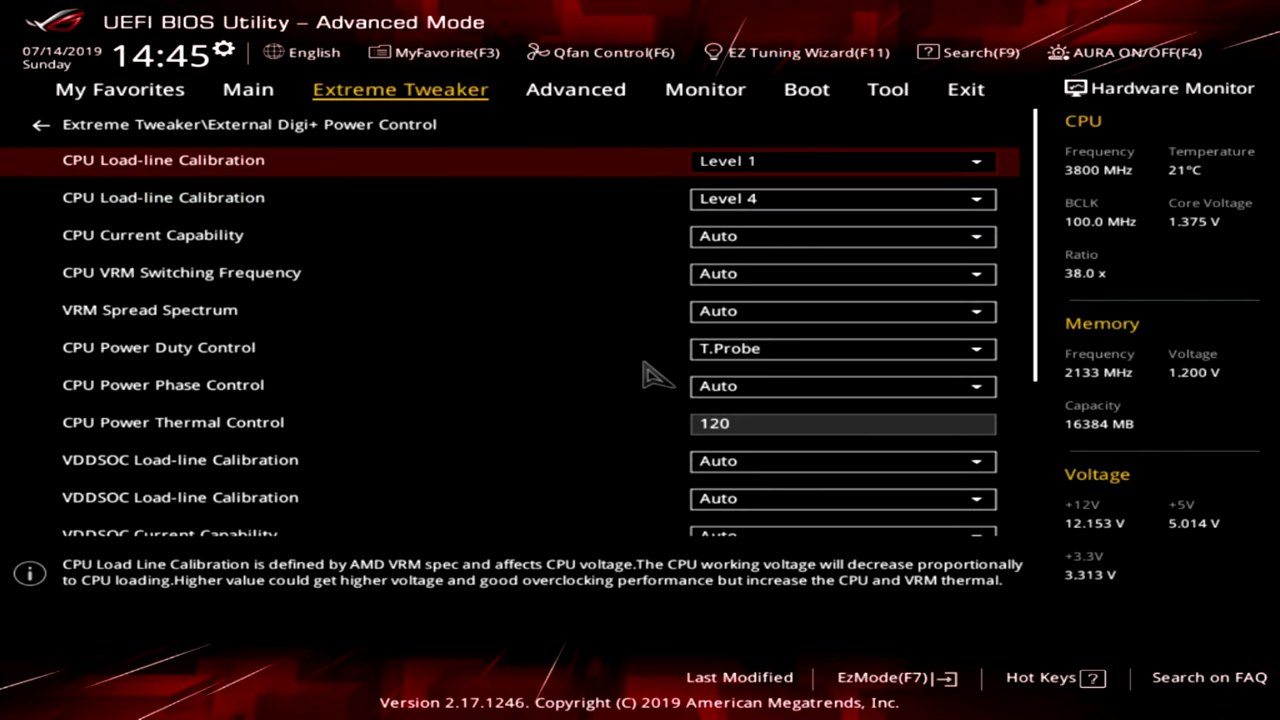
key("Return")
key("Down")
key("Down")
key("Down")
key("Return")
key("Return")
key("Up")
key("Return")
key("Down")
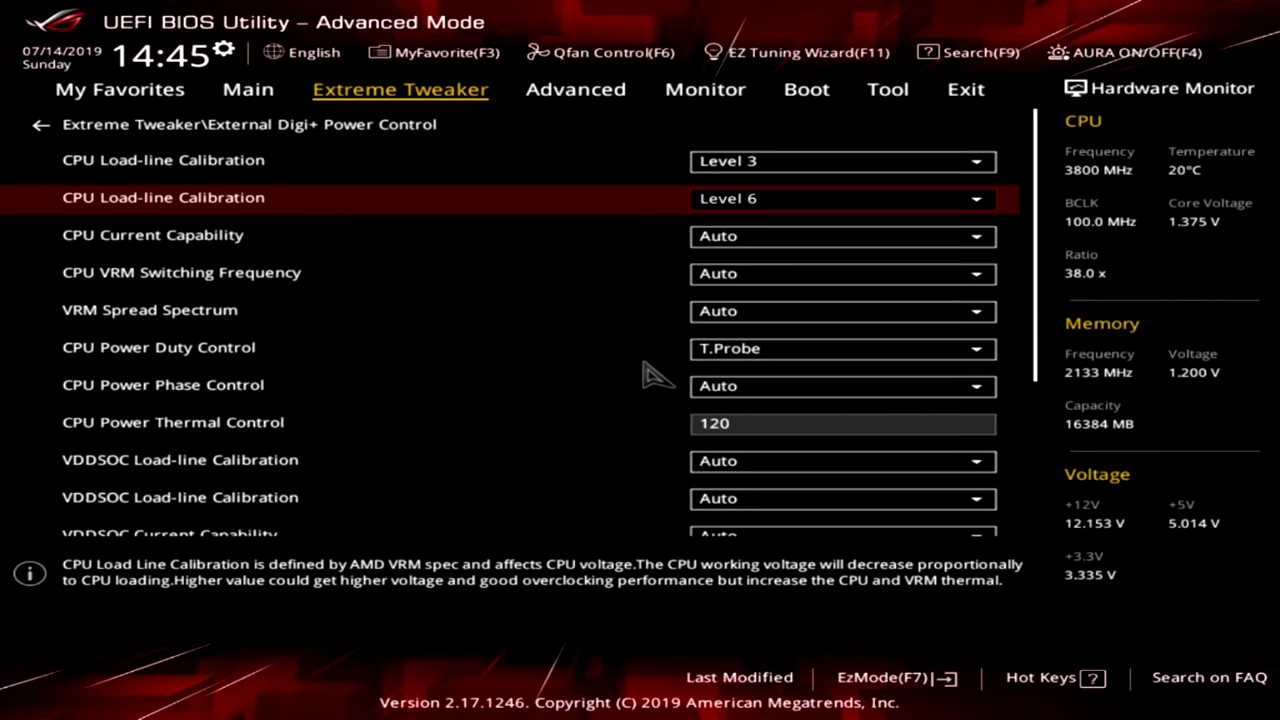
key("Down")
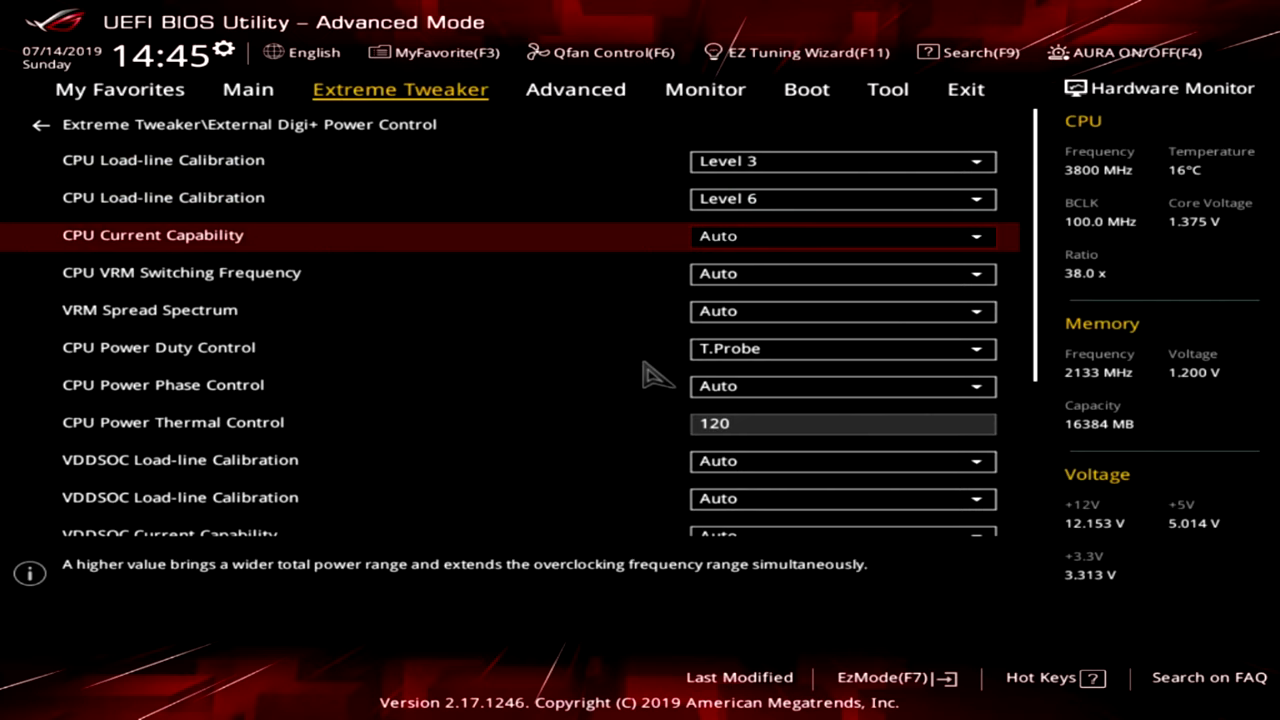